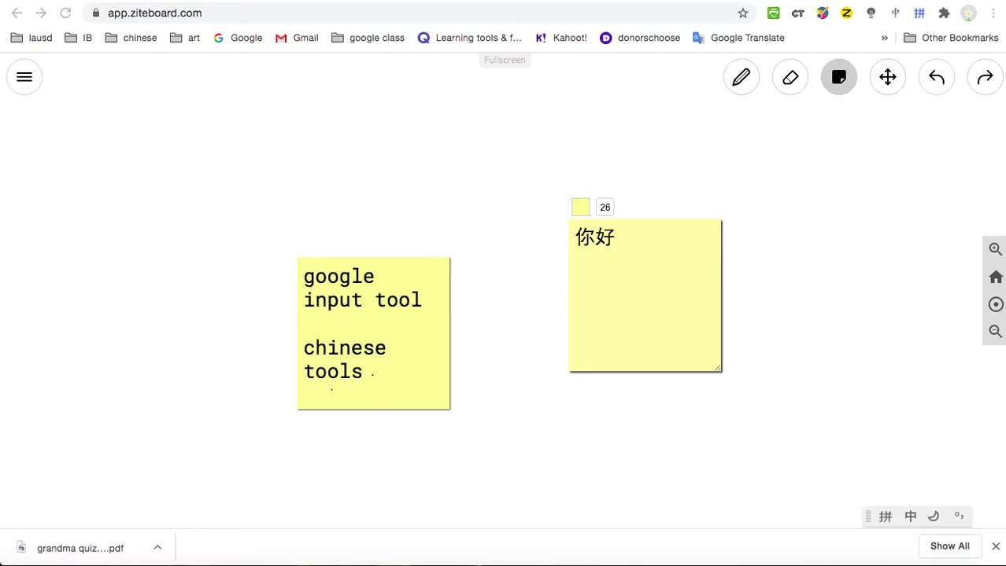
Step: Switch to the Chrome Web Store tab showing the Google Input Tools extension
key("ctrl+Tab")
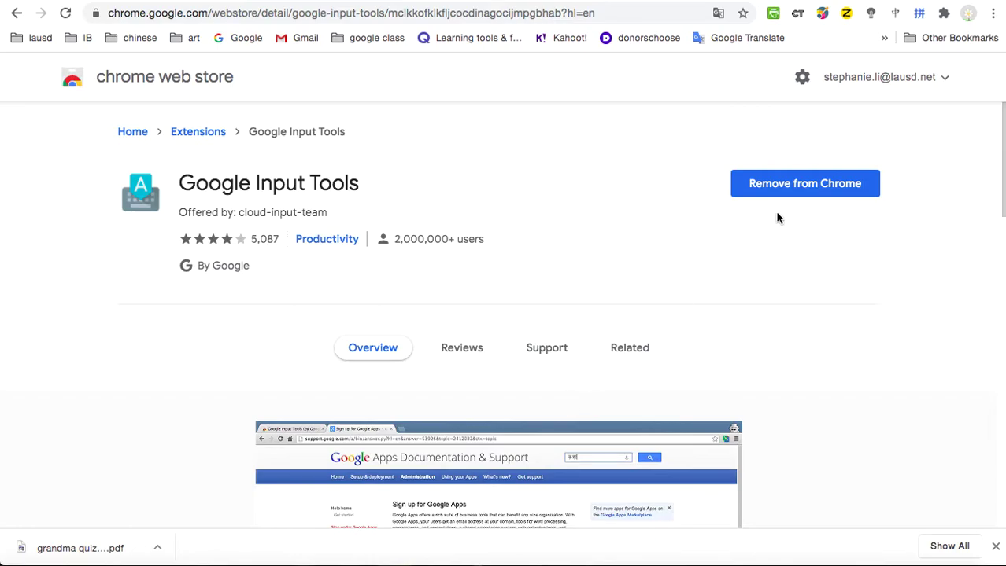
Step: In the Google Input Tools options, select the Chinese (Simplified, China) 拼音 Pinyin input tool
left_click(919, 13)
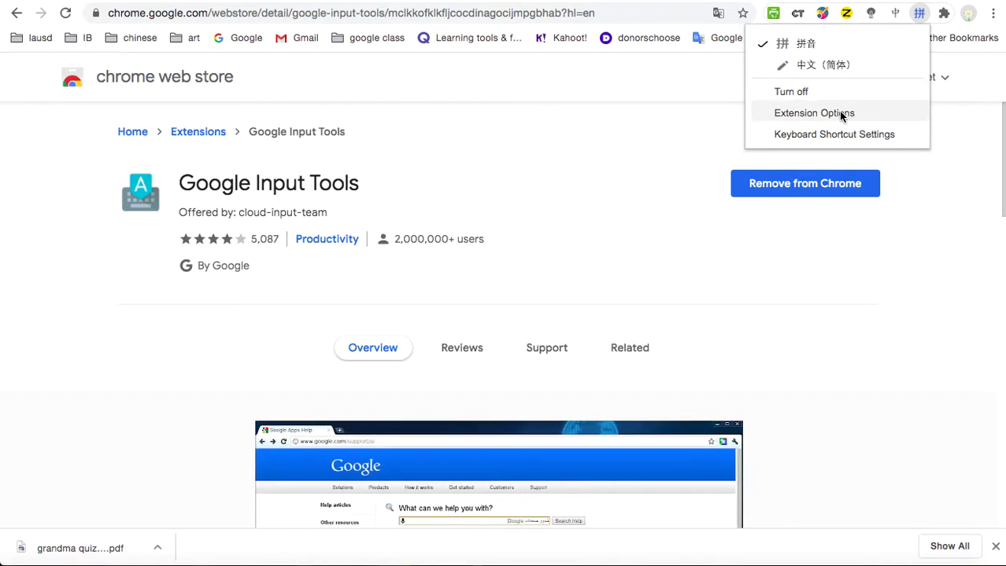
left_click(783, 115)
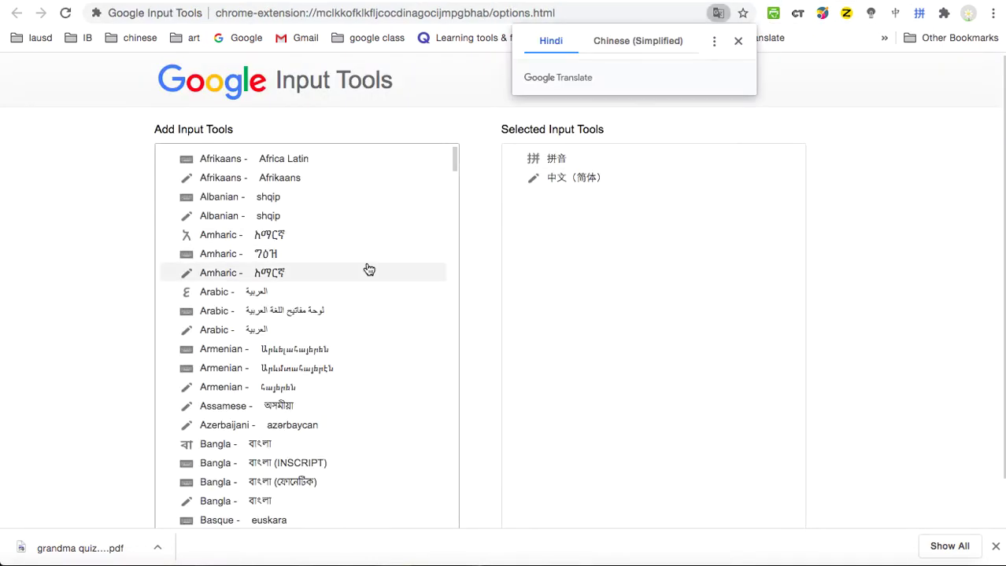
scroll(368, 269, "down", 1)
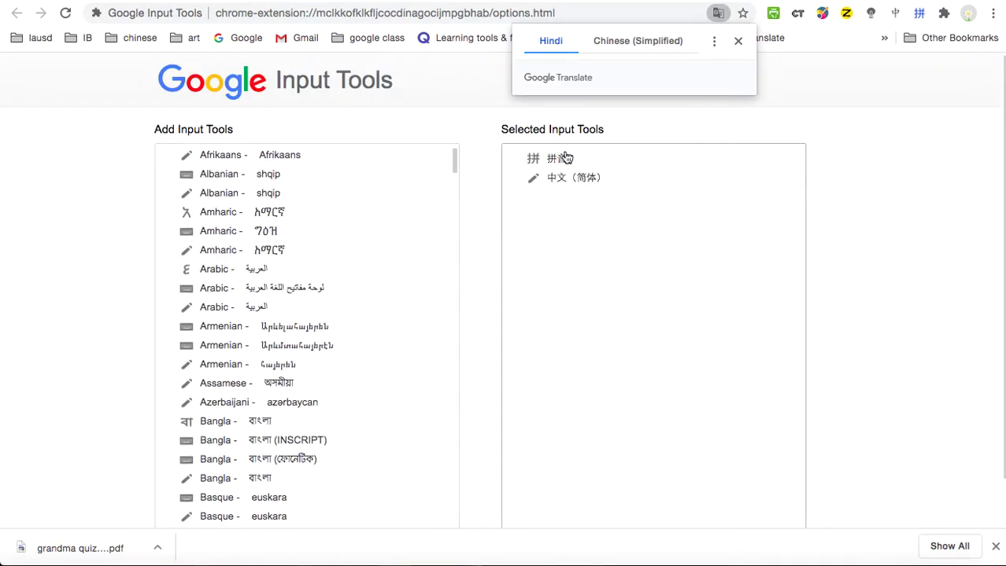
scroll(303, 293, "down", 5)
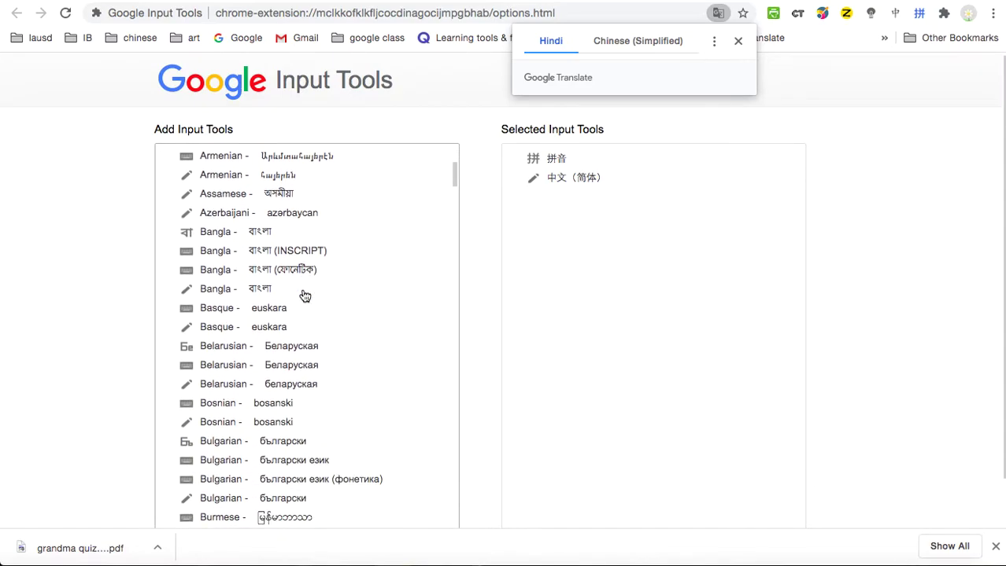
scroll(304, 295, "down", 4)
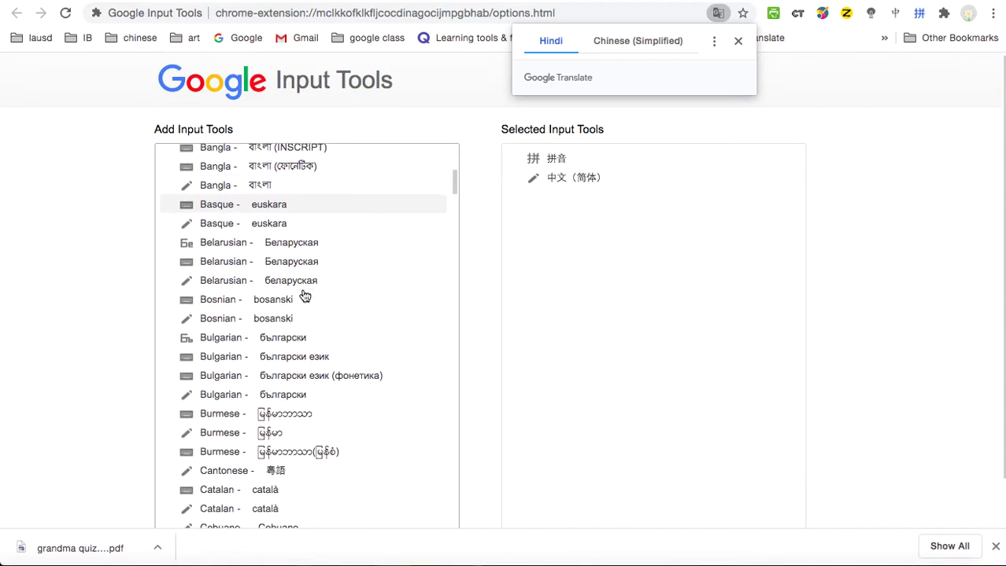
scroll(304, 295, "down", 3)
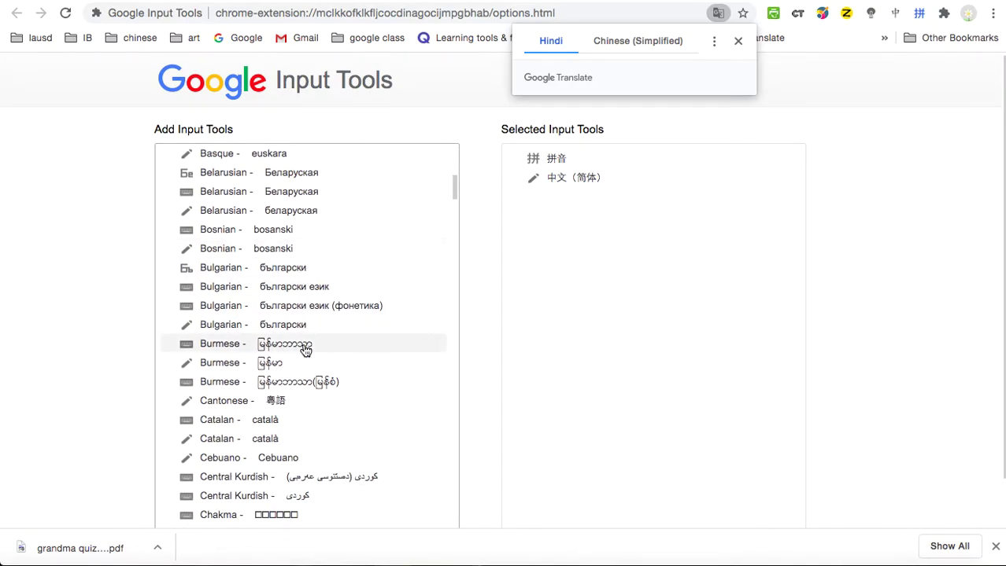
scroll(305, 351, "down", 5)
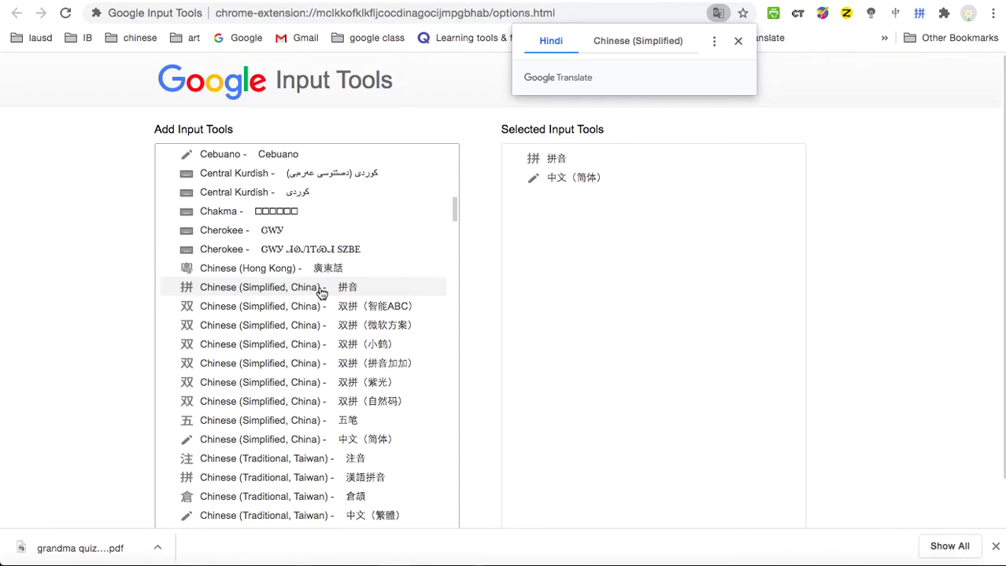
left_click(209, 291)
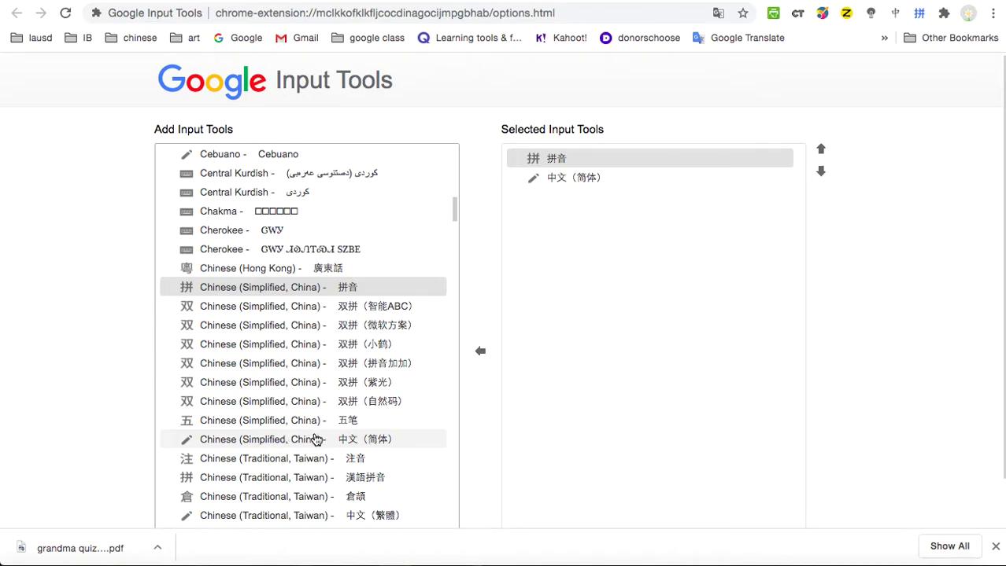
left_click(270, 443)
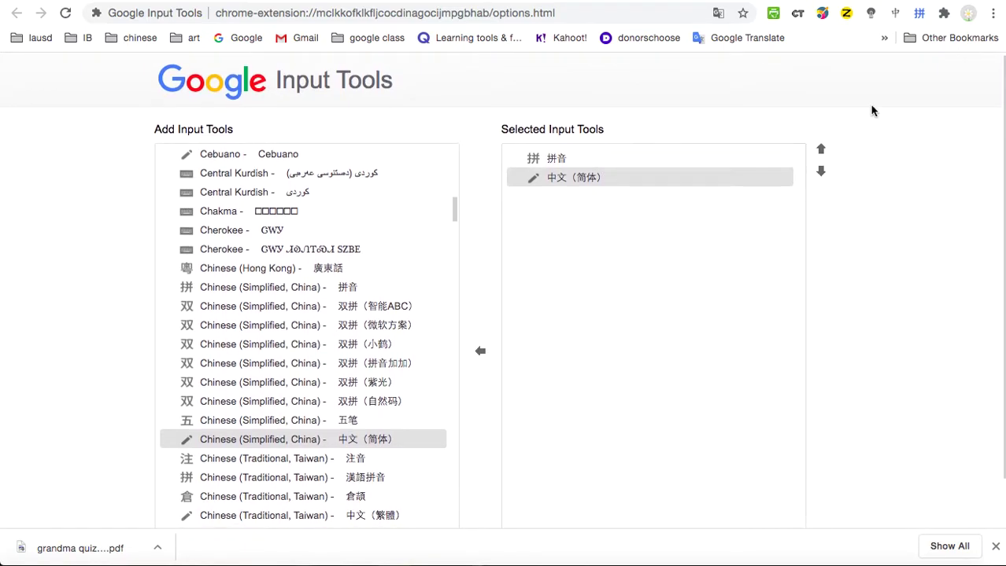
left_click(919, 14)
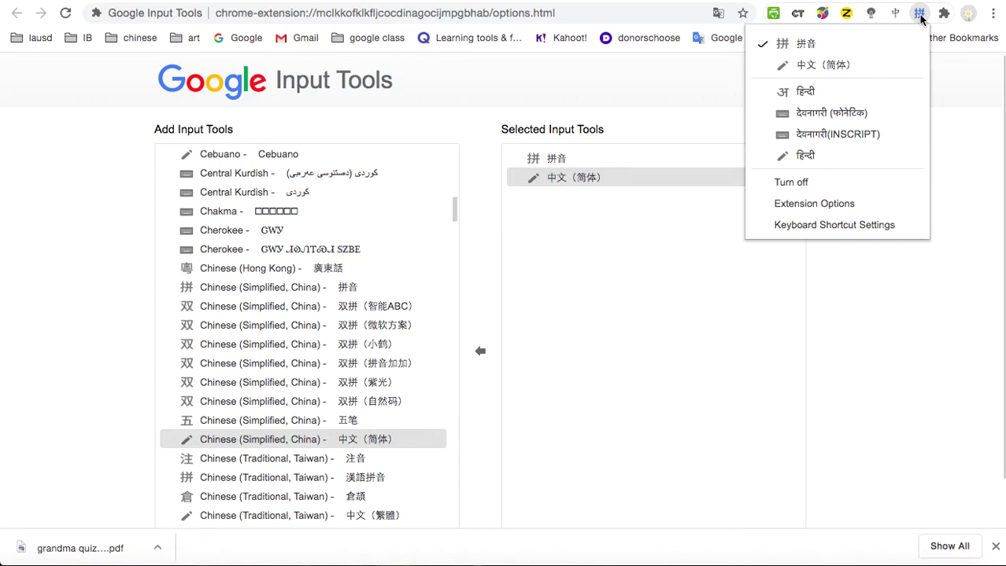
left_click(805, 66)
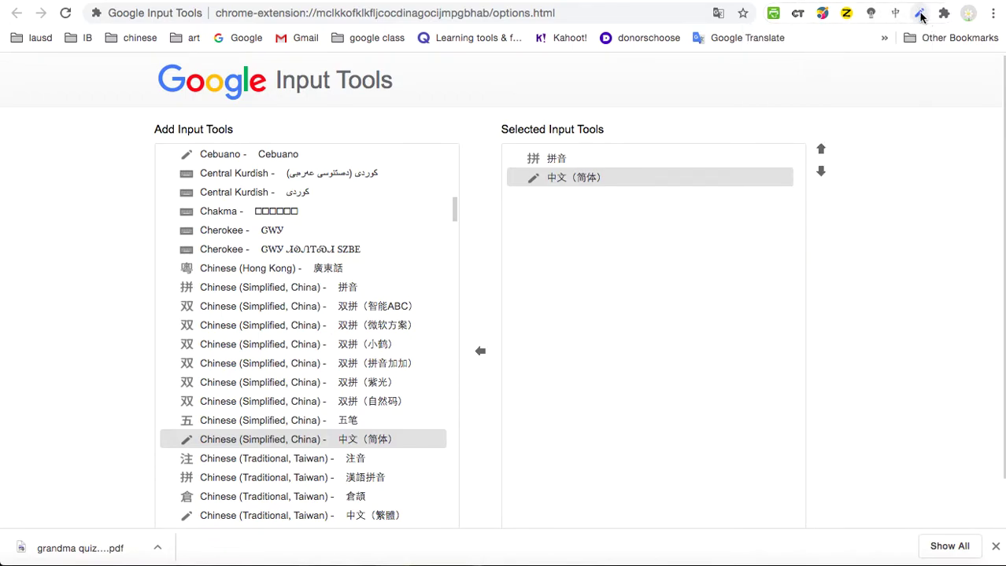
left_click(920, 16)
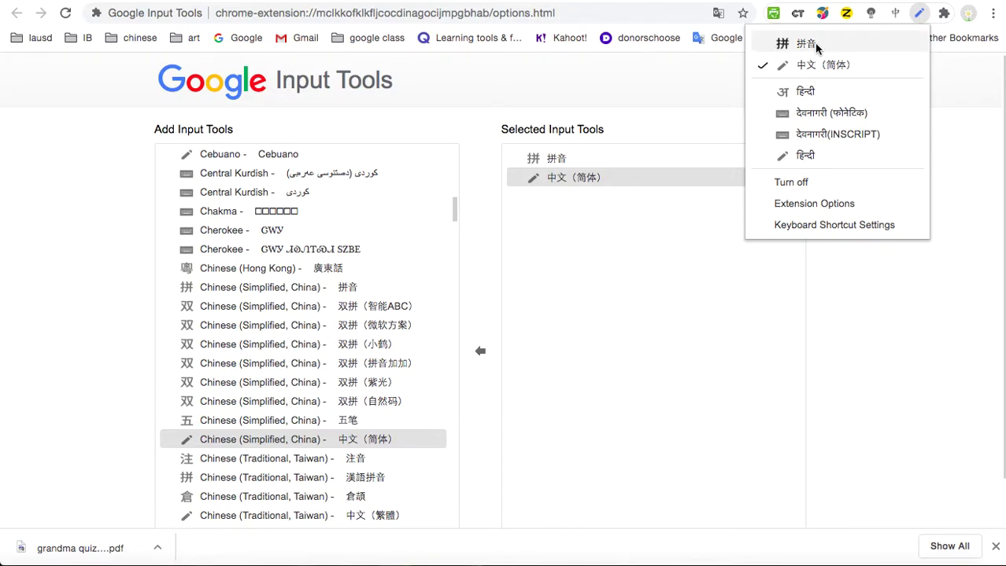
left_click(815, 48)
left_click(919, 14)
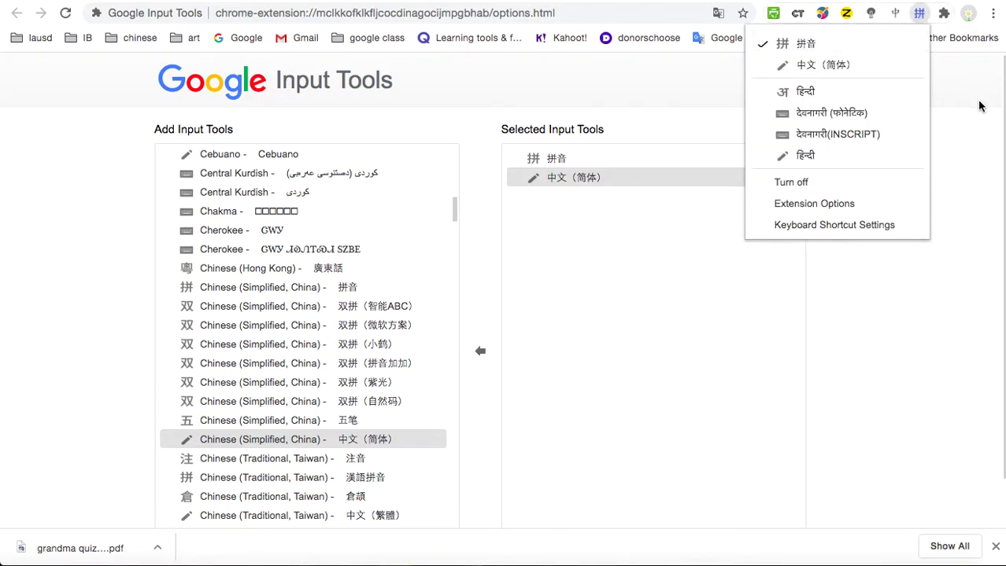
left_click(982, 137)
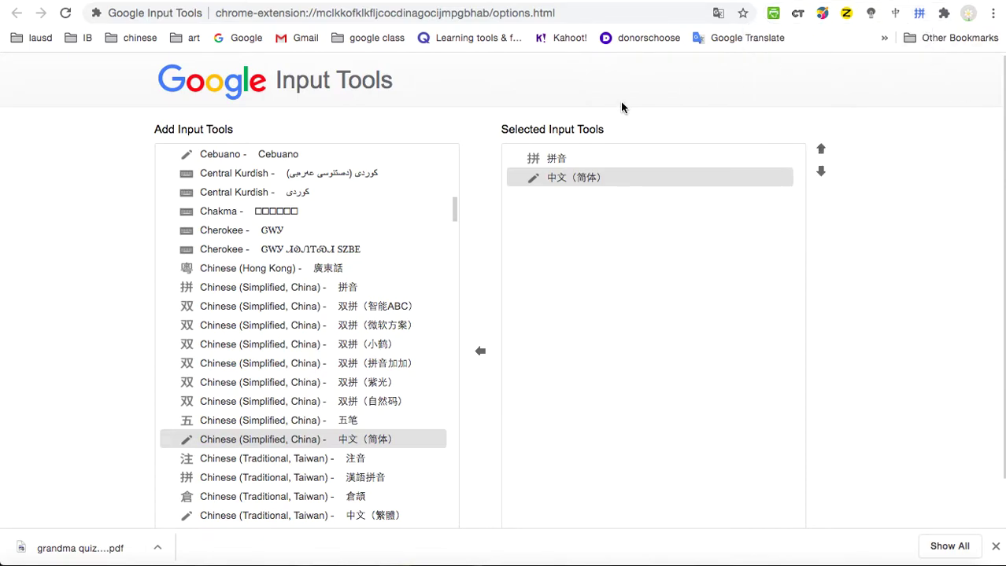
left_click(240, 39)
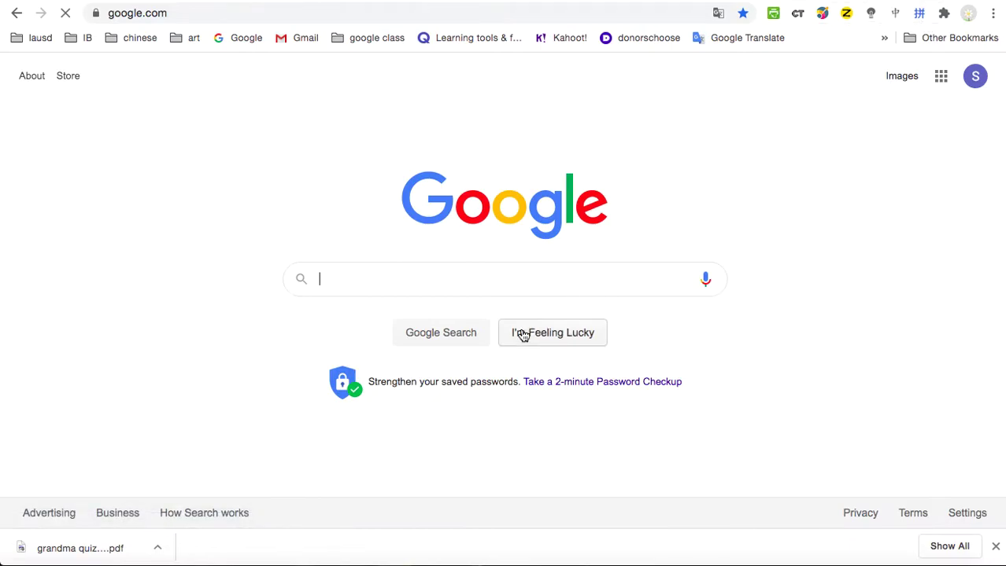
Step: Enter 你好 in the Google search box by typing the pinyin 'nihao', then switch to 中文（简体） handwriting
type("nihao")
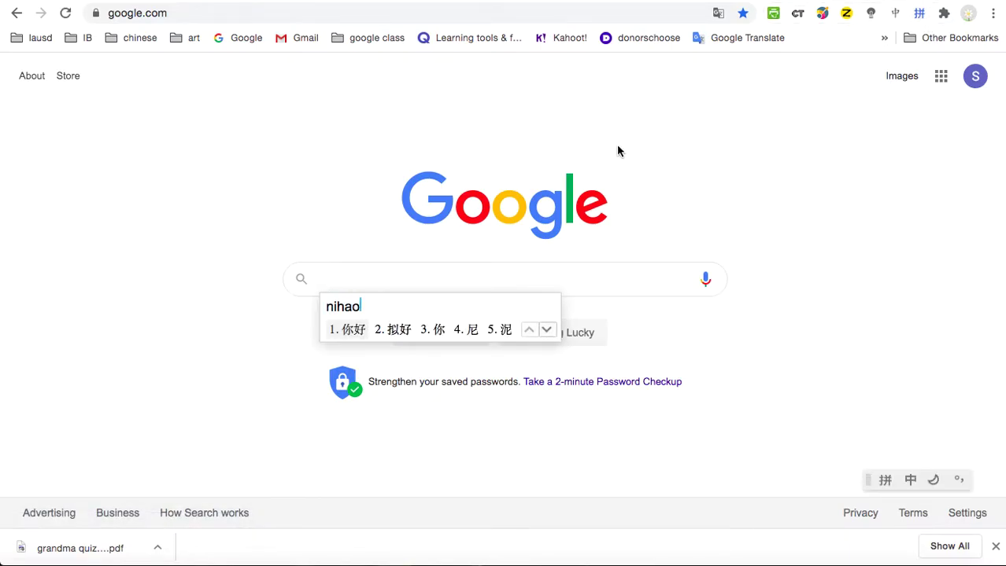
key("space")
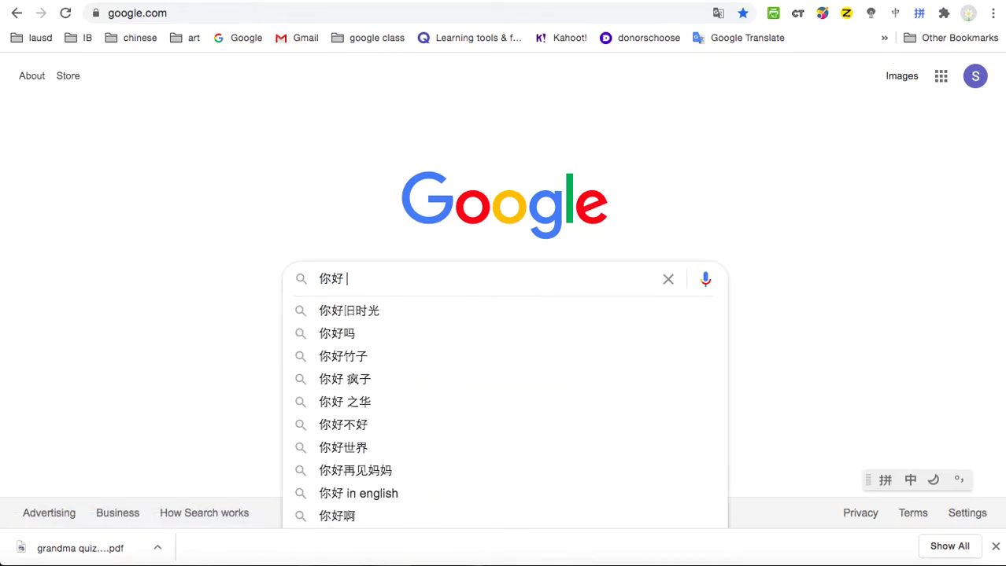
left_click(919, 12)
left_click(844, 63)
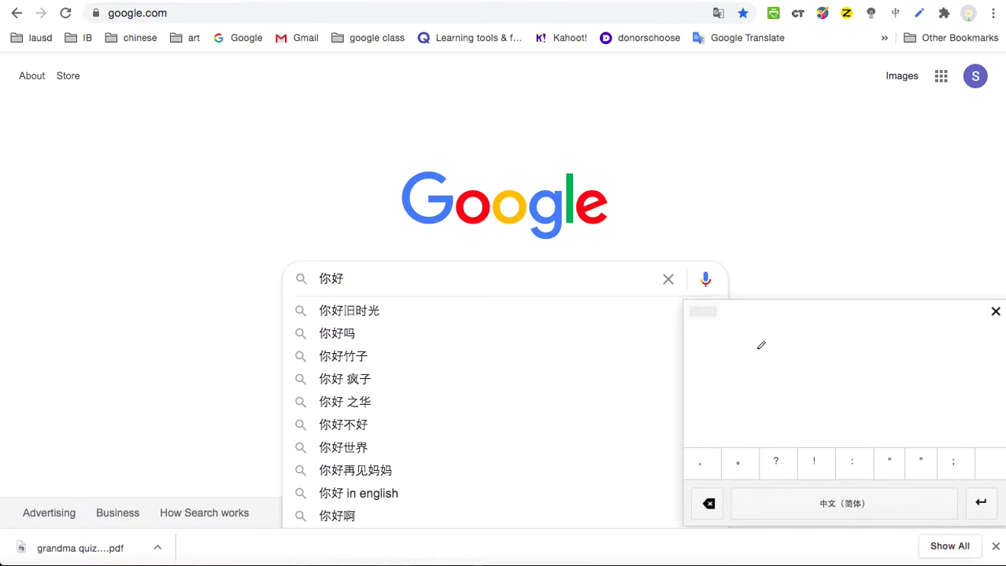
Step: Handwrite 吗, insert it after 你好 in the search box, and close the handwriting panel
left_click_drag(760, 341, 759, 384)
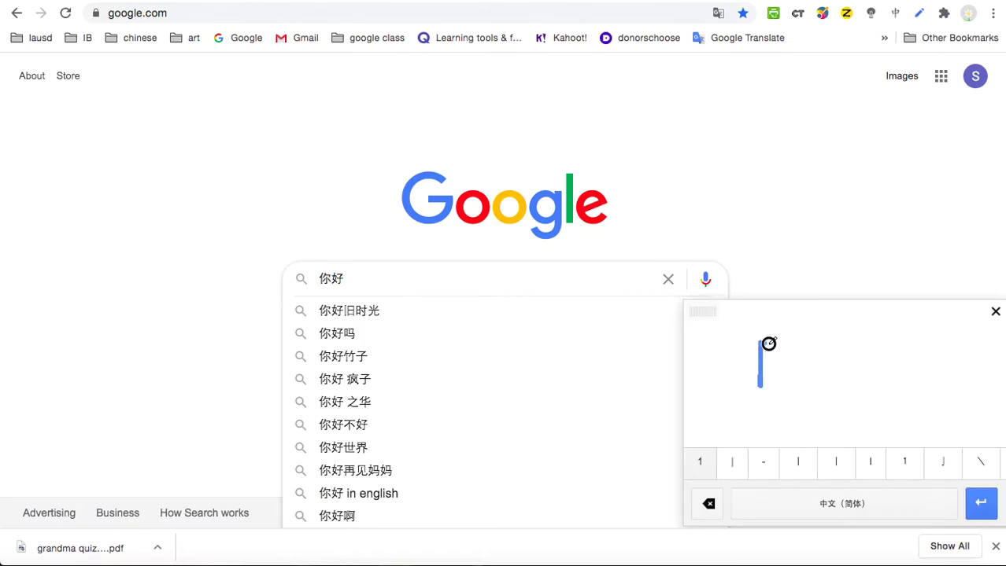
left_click_drag(759, 342, 798, 384)
mouse_move(811, 334)
left_mouse_down()
mouse_move(835, 328)
mouse_move(837, 357)
mouse_move(819, 354)
mouse_move(848, 360)
mouse_move(855, 404)
mouse_move(845, 403)
mouse_move(854, 376)
left_mouse_up()
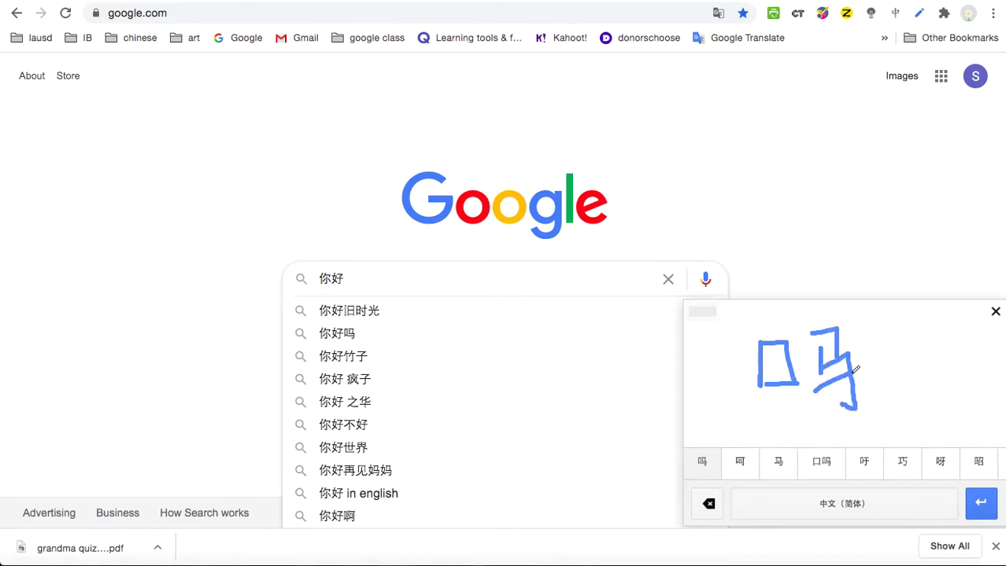
left_click(709, 465)
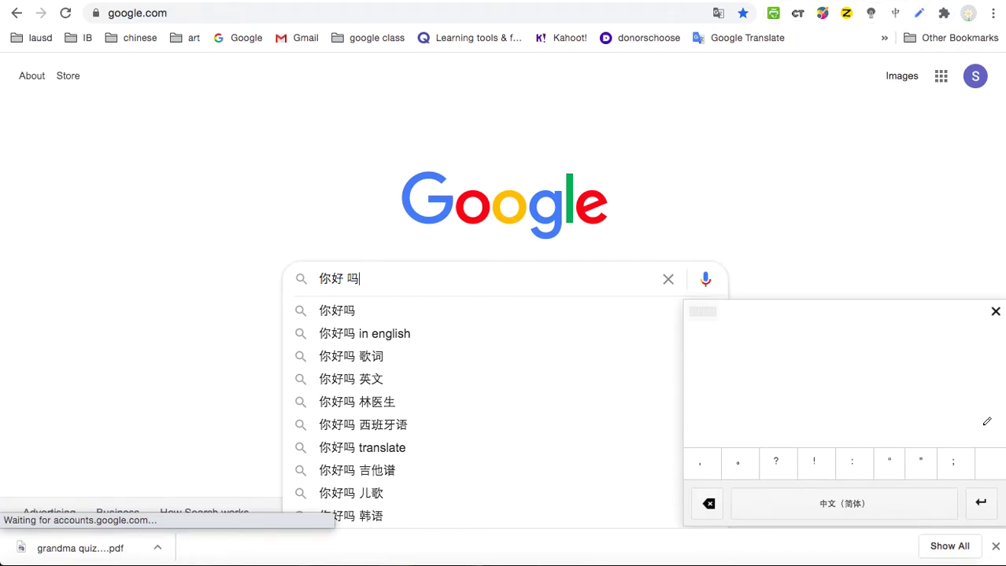
left_click(996, 314)
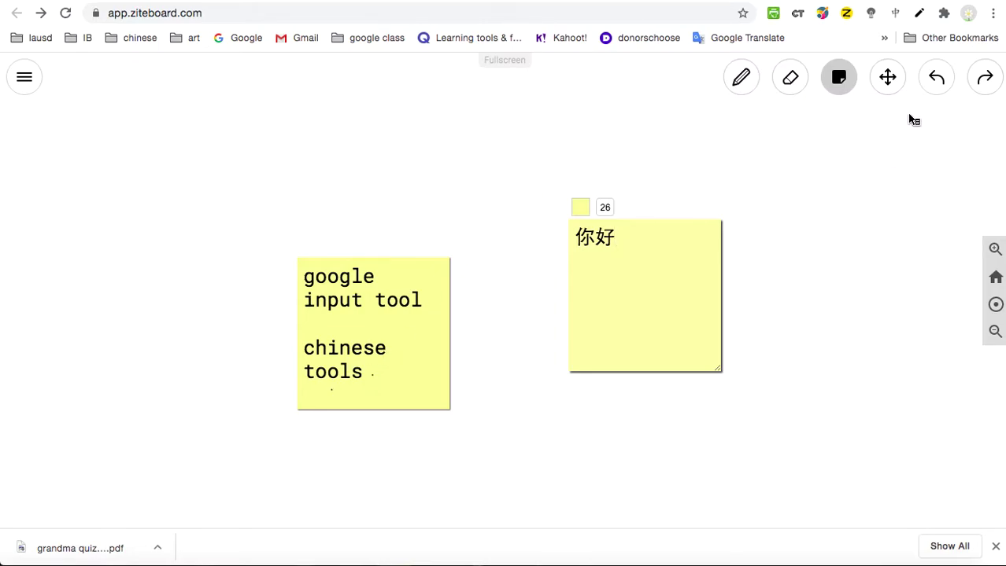
Step: Select the 你好 text in the Ziteboard sticky note and bring up its context menu
right_click(897, 17)
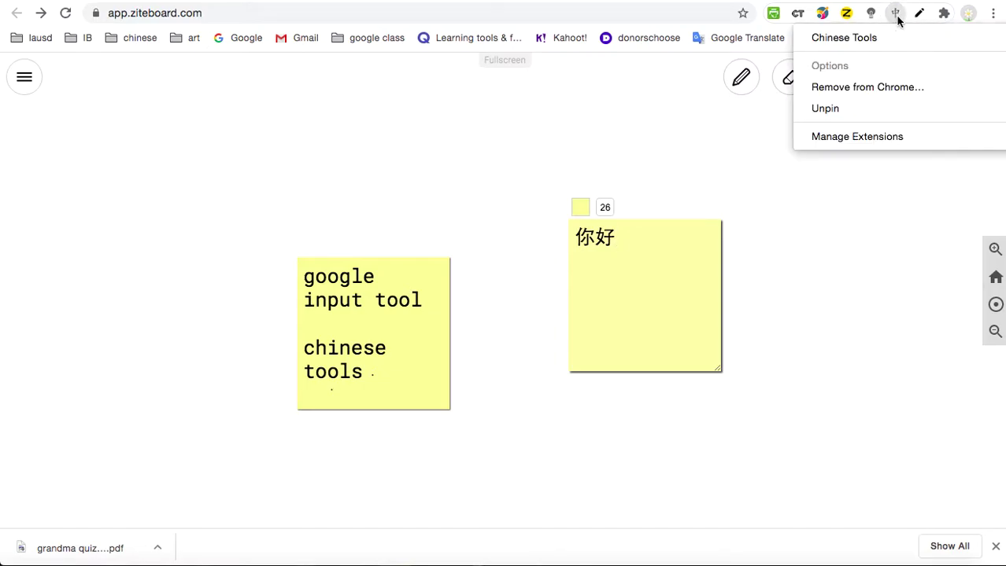
left_click(577, 150)
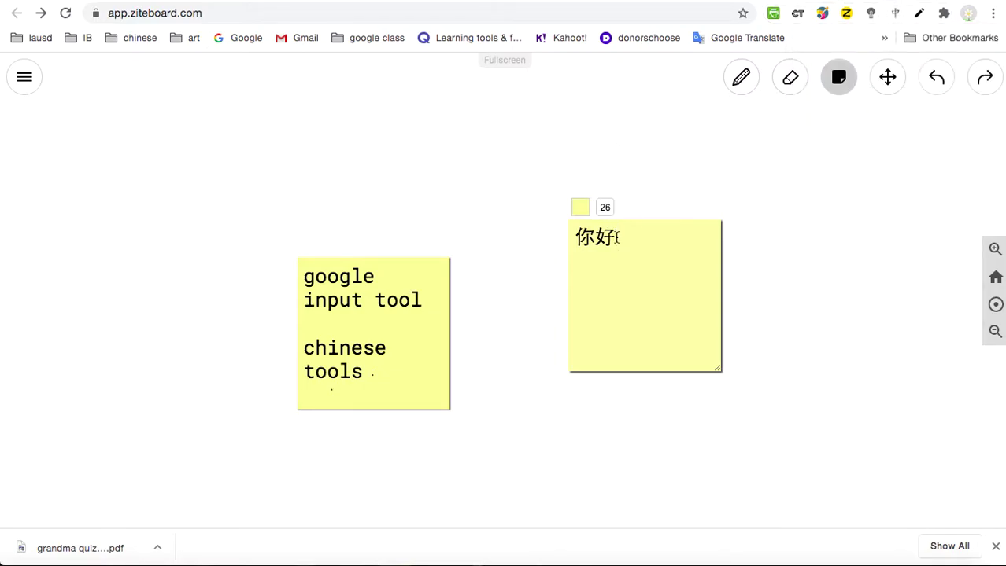
left_click_drag(616, 237, 578, 244)
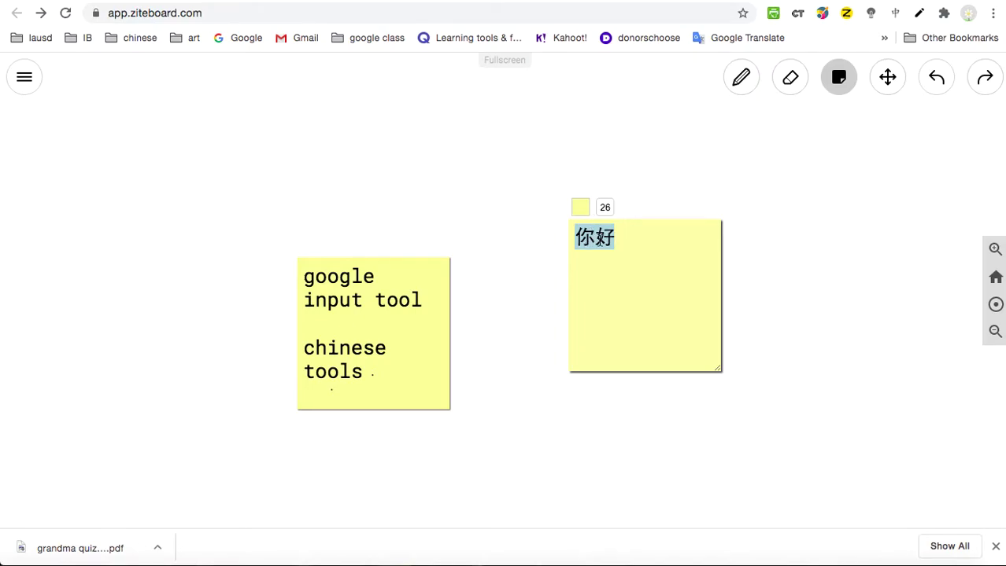
right_click(599, 244)
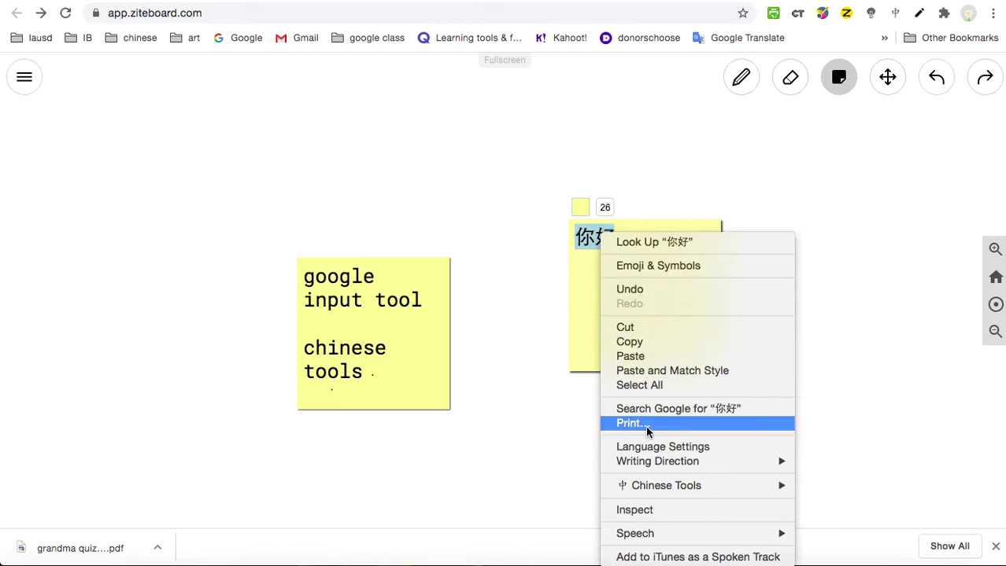
Step: Send 你好 to Purple Culture with Chinese Tools > Convert to Pinyin/Zhuyin
mouse_move(651, 488)
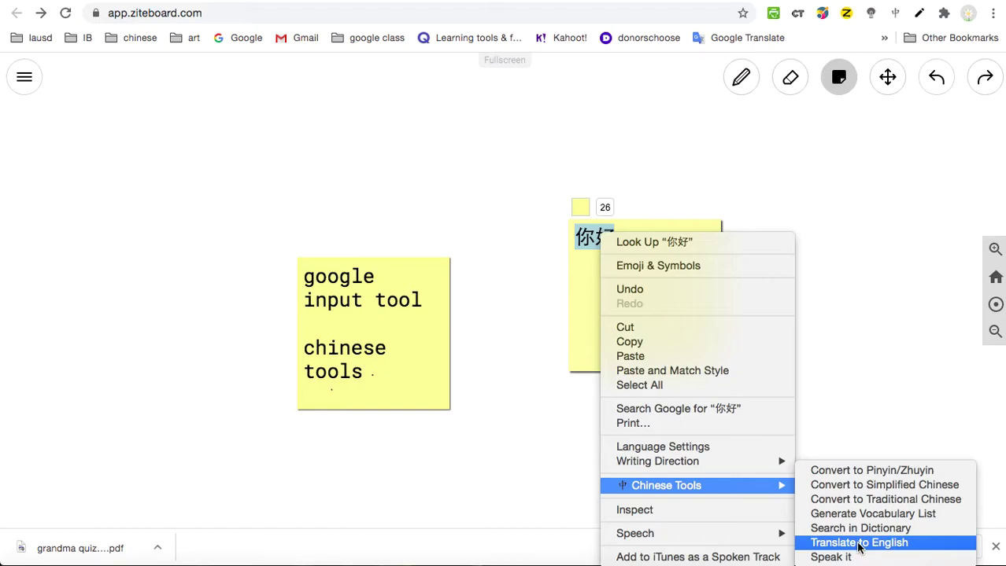
left_click(844, 472)
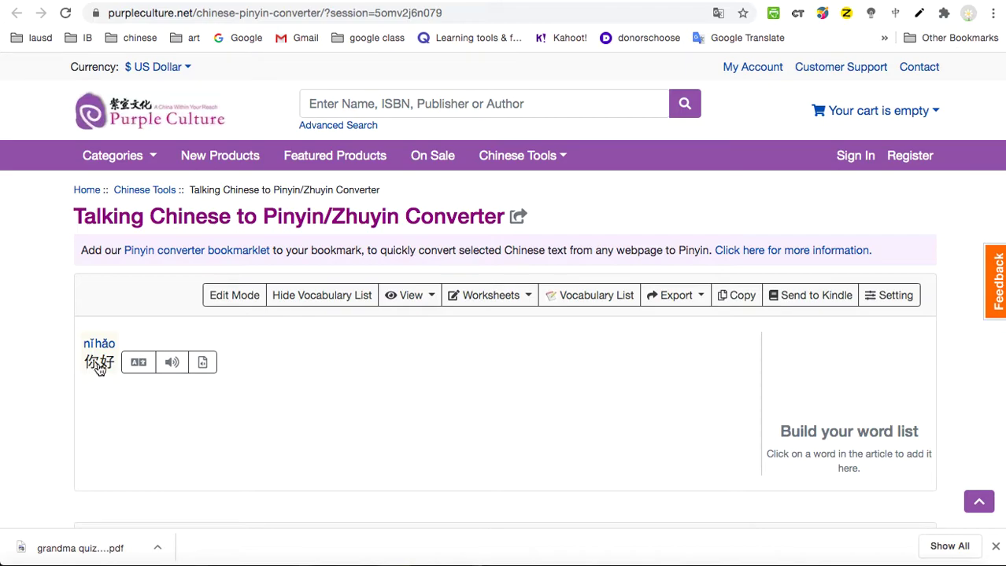
left_click(175, 364)
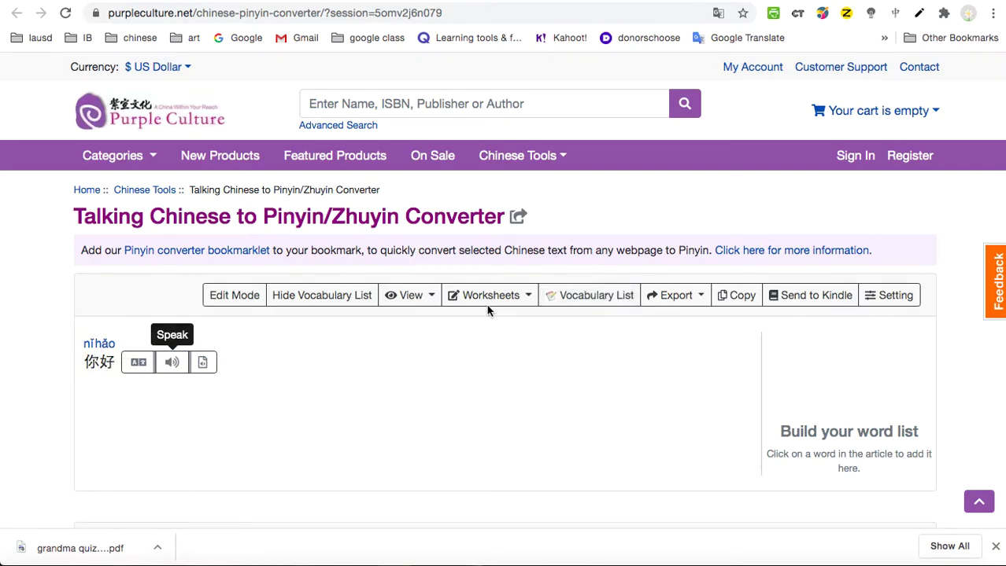
left_click(572, 297)
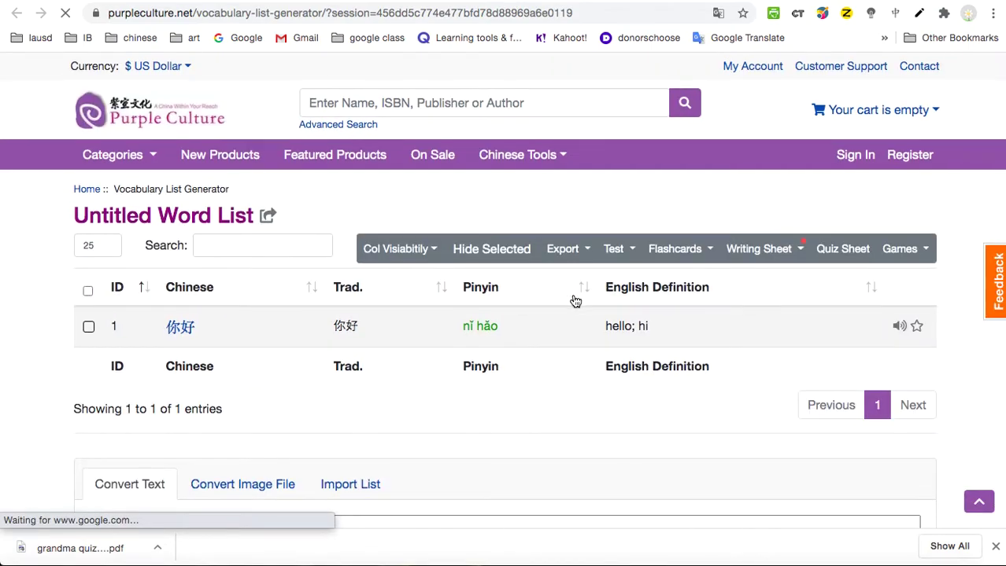
scroll(573, 297, "down", 1)
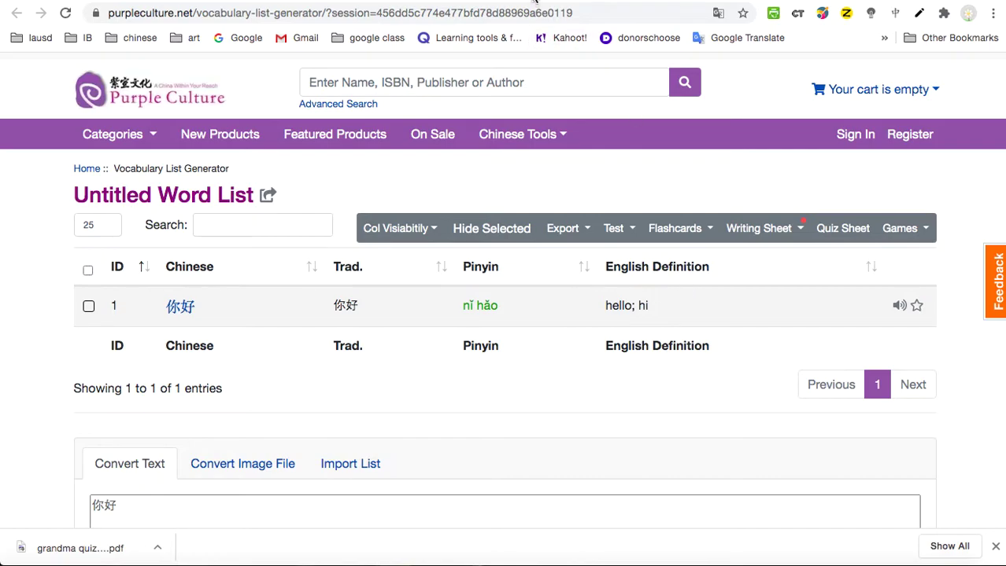
key("super+bracketleft")
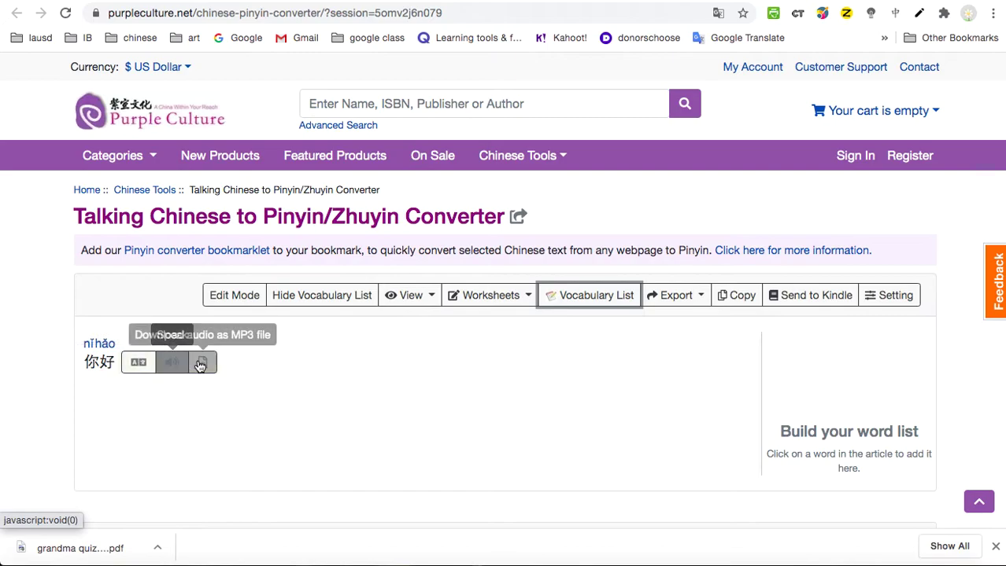
scroll(469, 368, "down", 5)
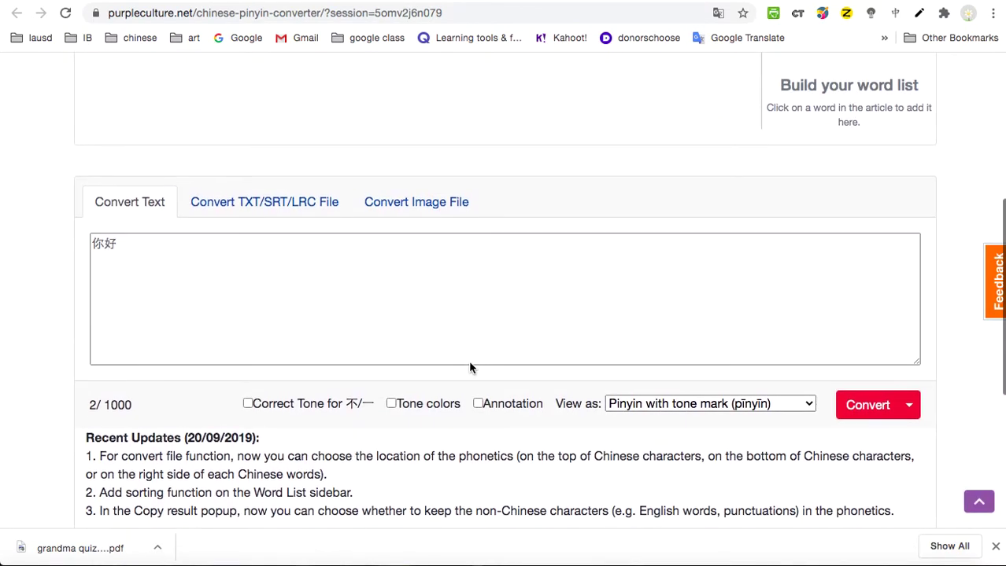
Step: Reconvert 你好 with Tone colors, Annotation and Correct Tone for 不/一 enabled
left_click(156, 236)
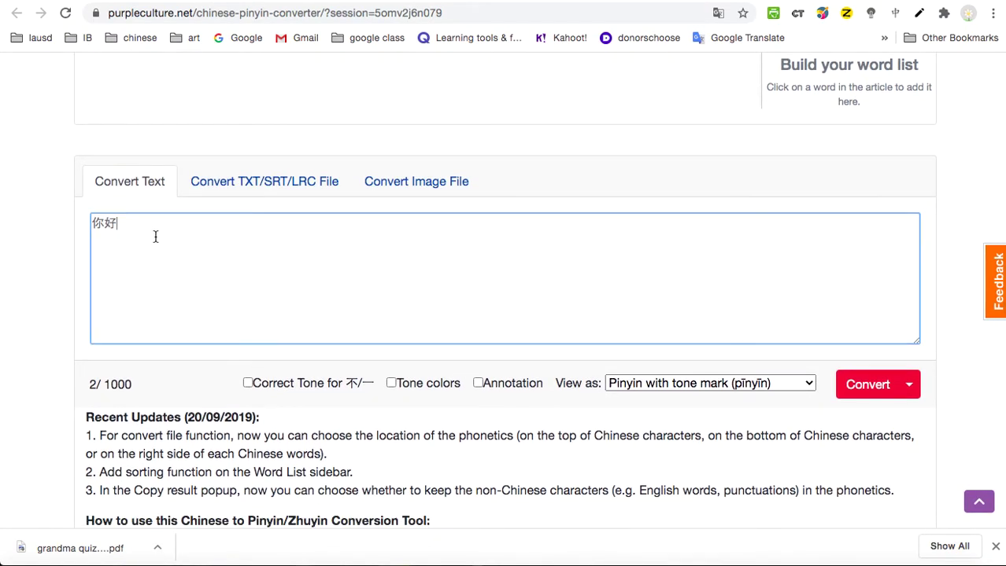
left_click(390, 384)
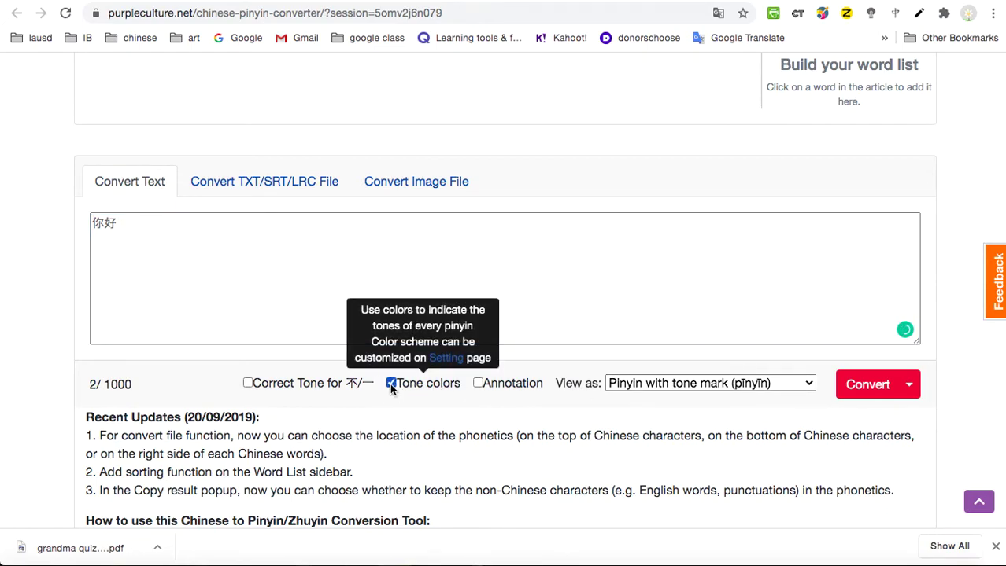
left_click(478, 384)
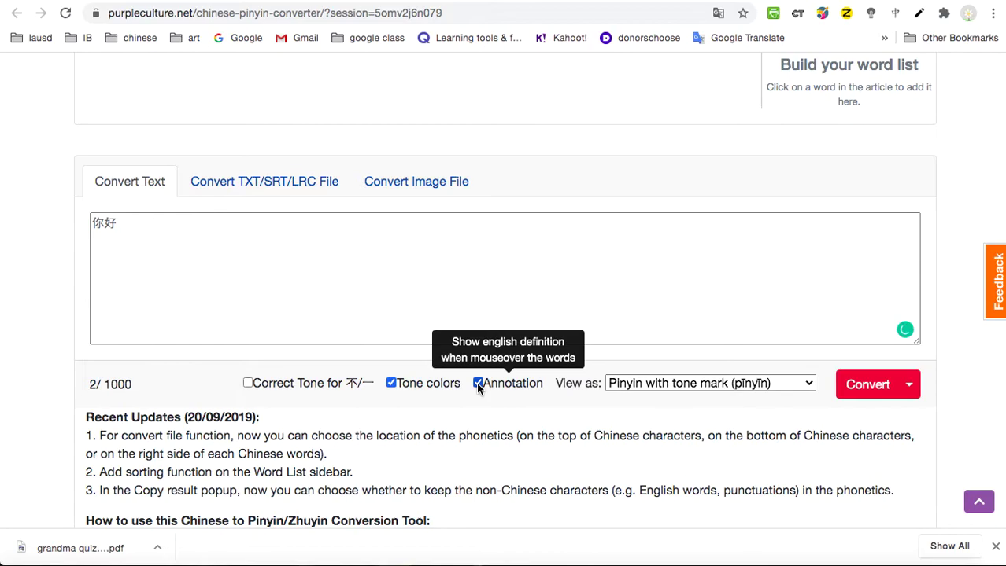
left_click(248, 384)
left_click(855, 397)
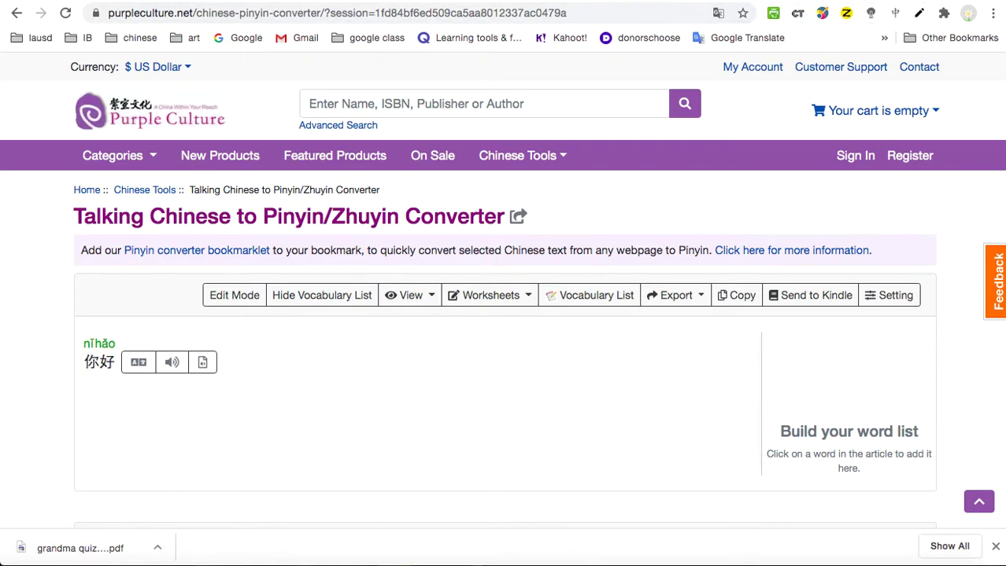
key("ctrl+Tab")
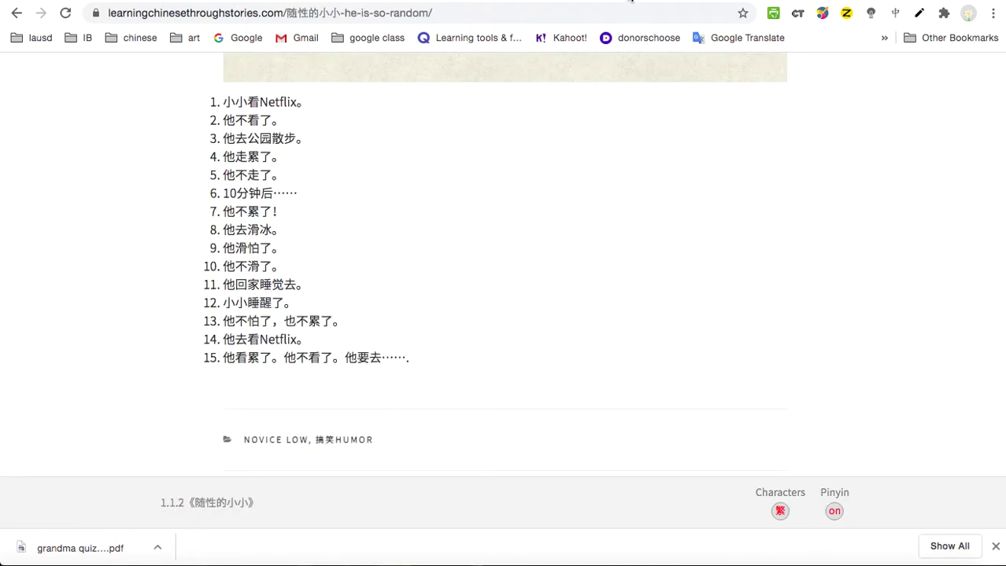
Step: Select story sentences 1–13 and convert them with Chinese Tools > Convert to Pinyin/Zhuyin
left_click_drag(224, 103, 373, 321)
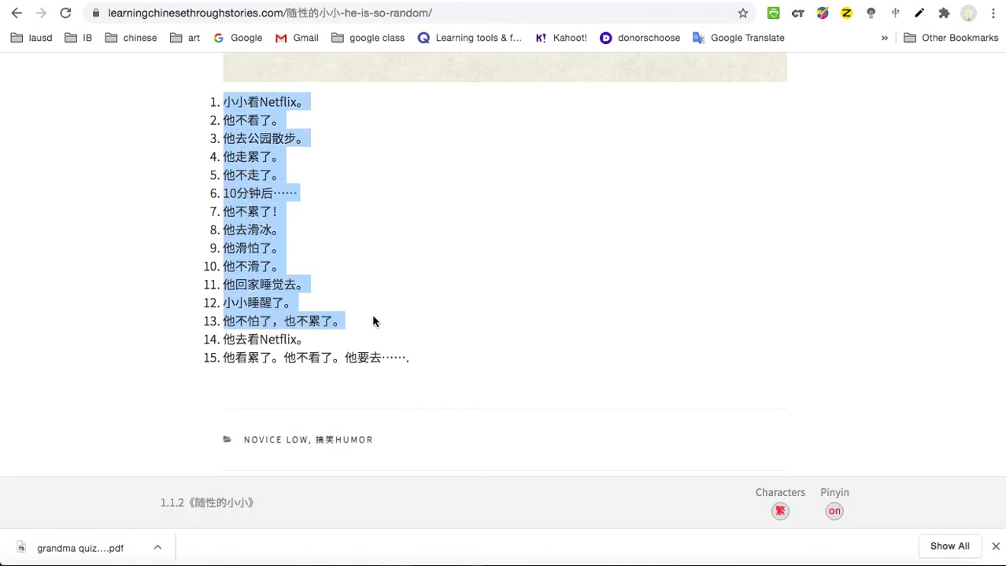
right_click(248, 191)
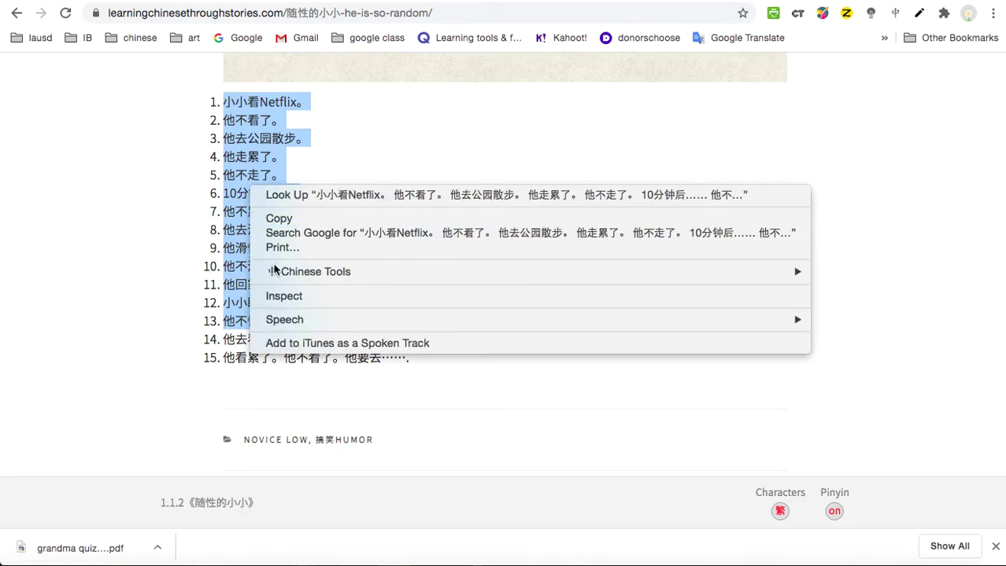
mouse_move(275, 271)
left_click(911, 271)
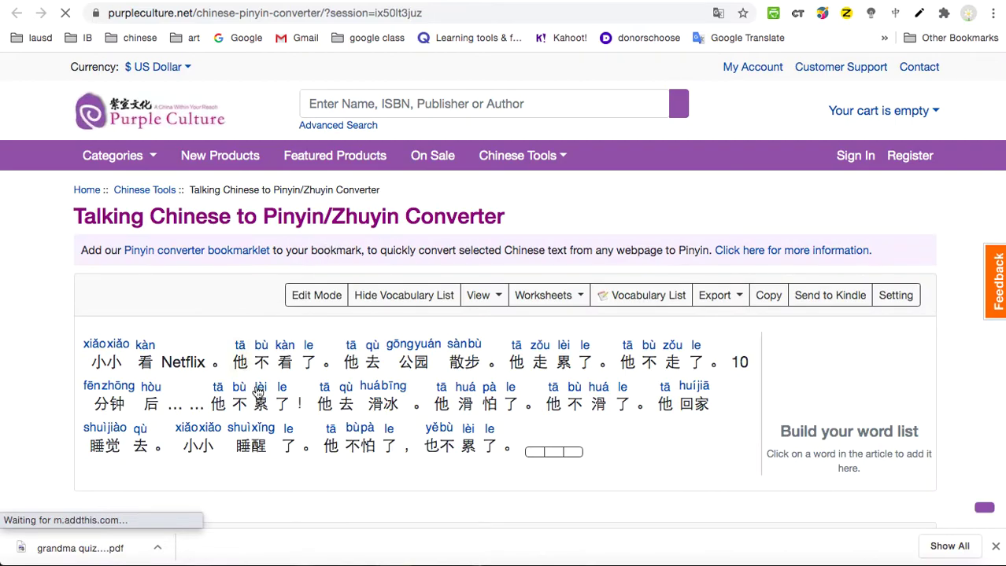
Step: Play the 13 converted sentences aloud with Speak, then add 他 to the Word List
scroll(258, 391, "down", 2)
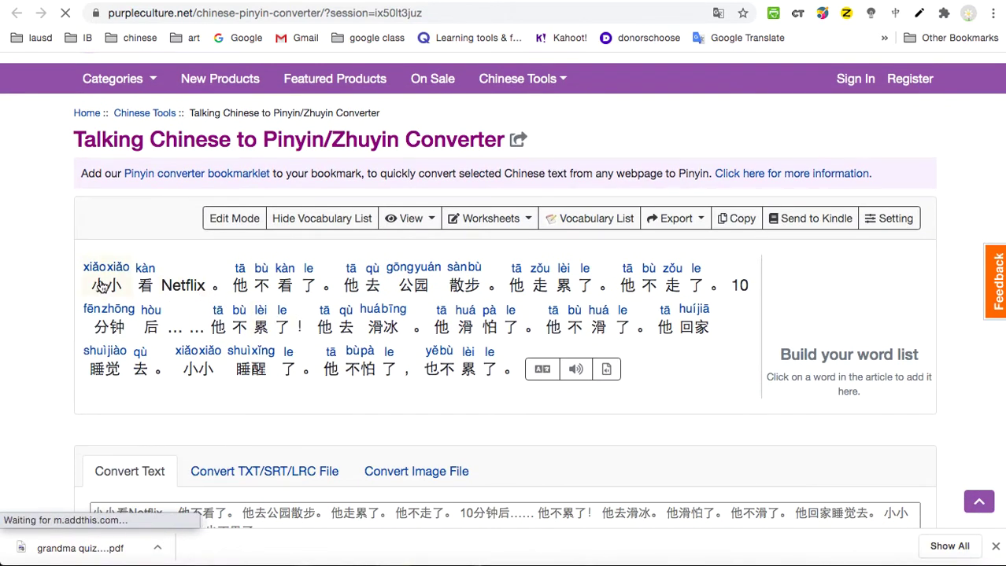
left_click(576, 375)
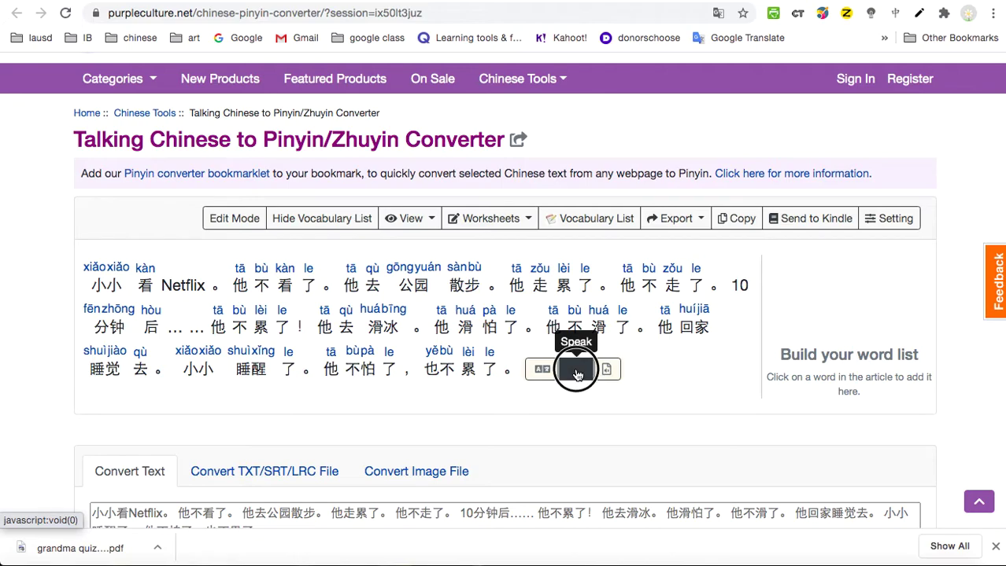
scroll(337, 431, "down", 1)
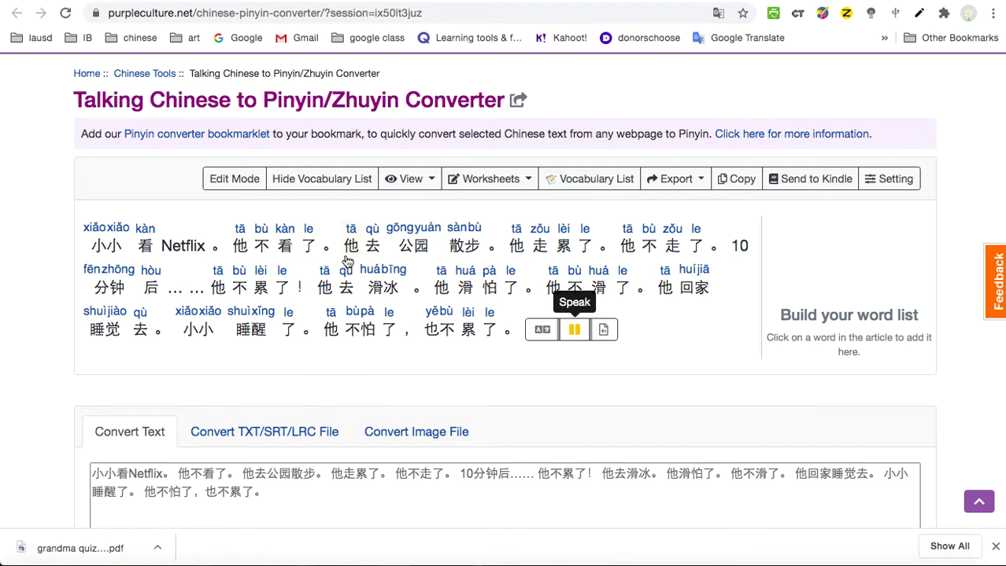
scroll(339, 260, "down", 1)
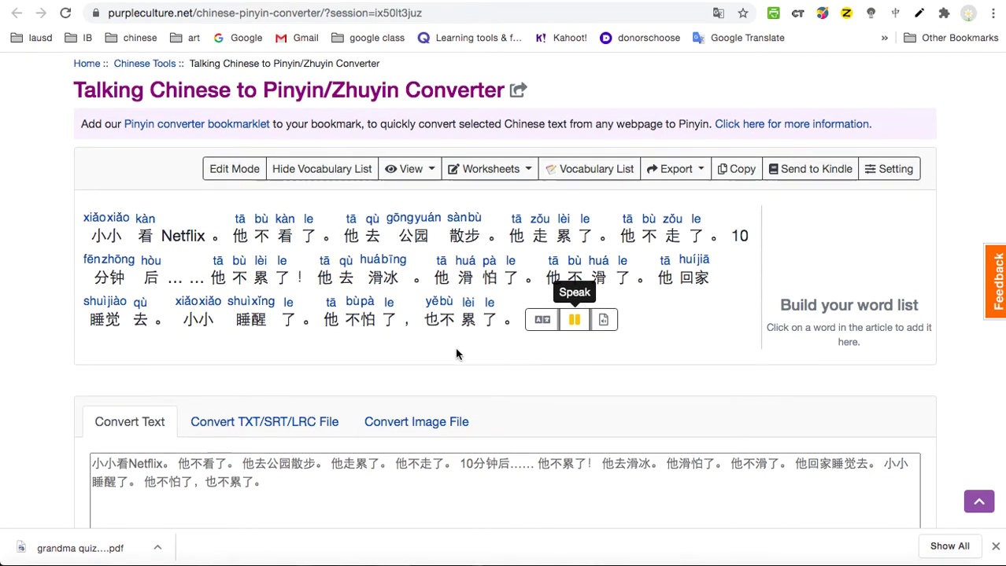
scroll(455, 347, "down", 3)
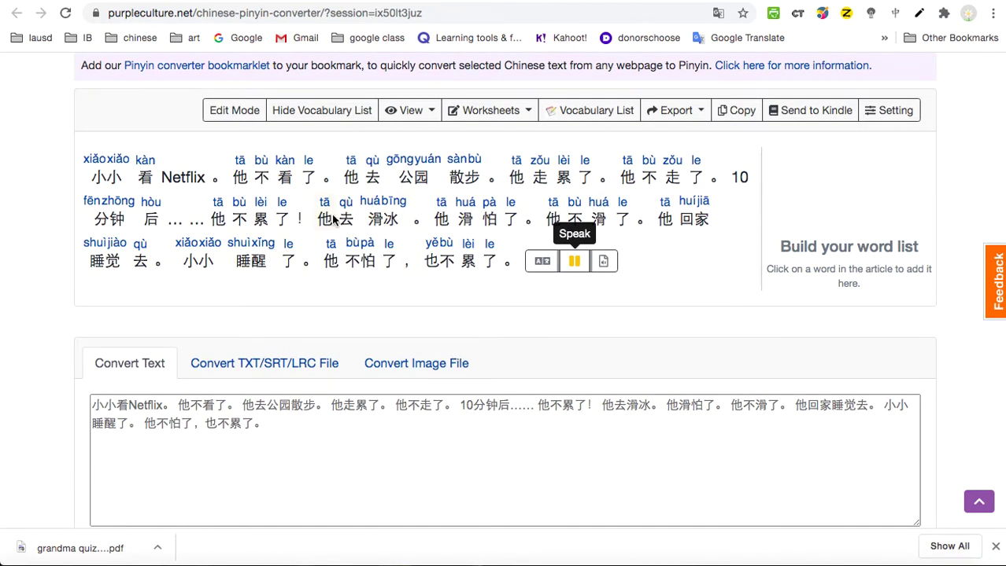
left_click(330, 225)
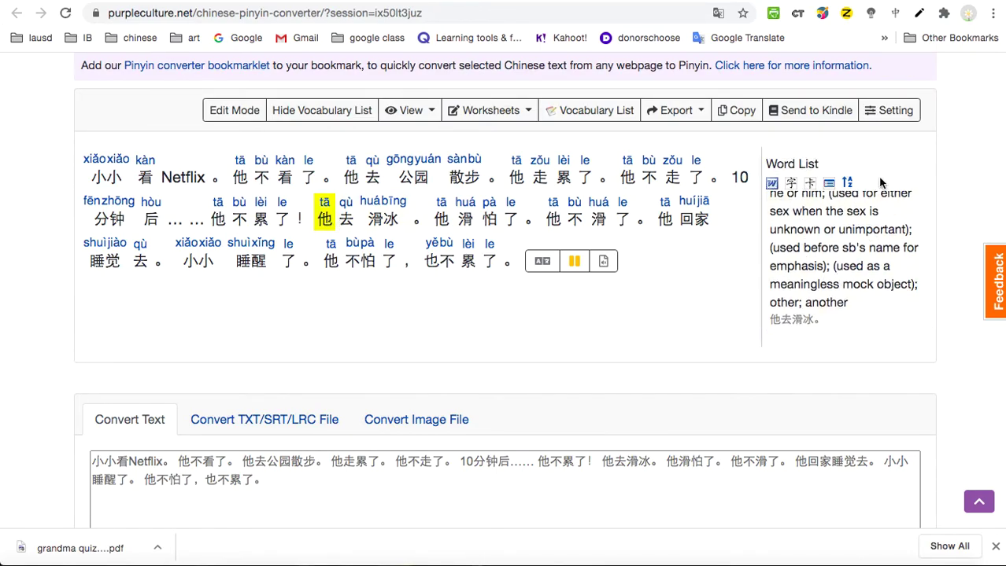
scroll(838, 231, "up", 2)
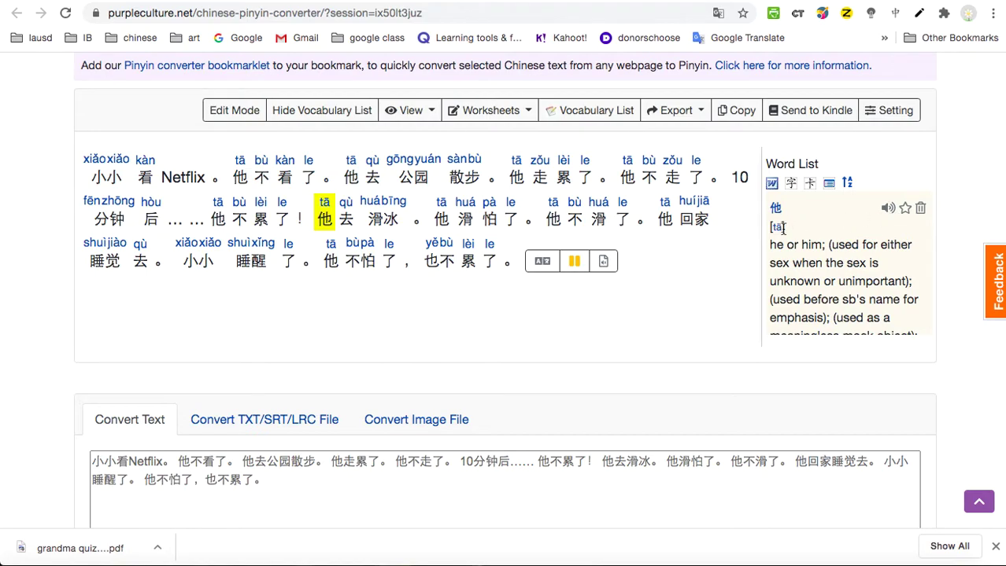
scroll(614, 290, "down", 5)
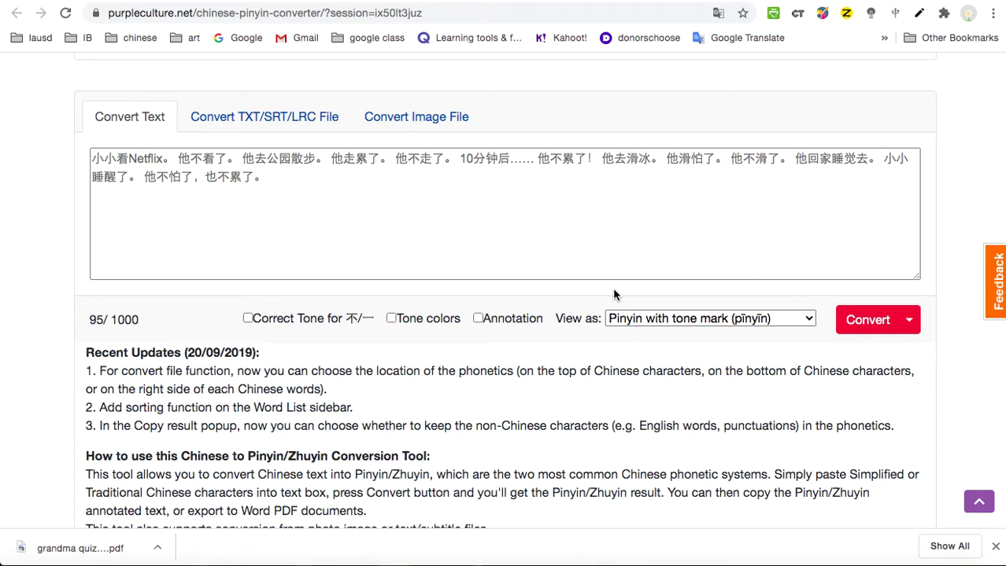
Step: Convert the story text with Tone colors, Annotation and Correct Tone for 不/一 ticked
left_click(393, 317)
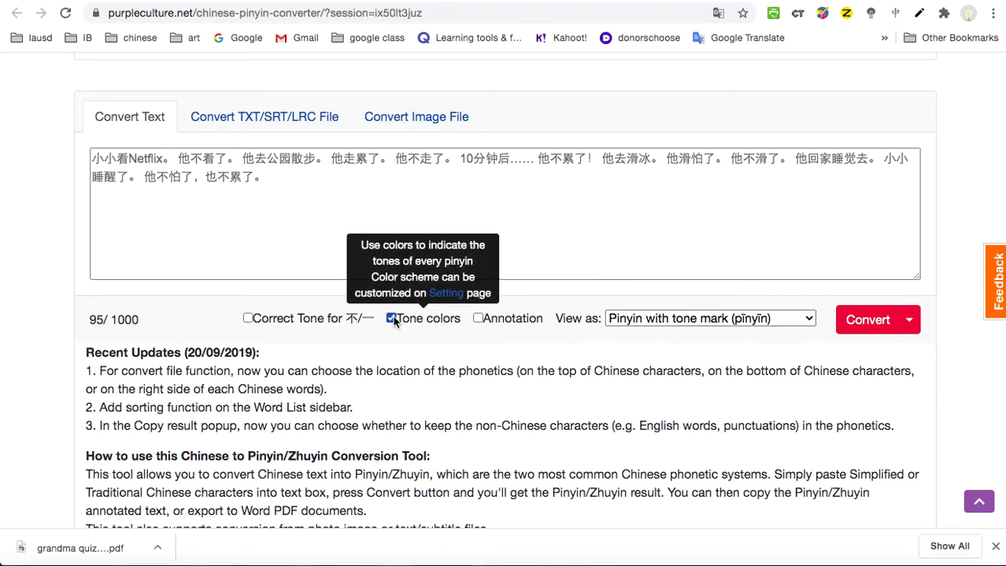
left_click(477, 319)
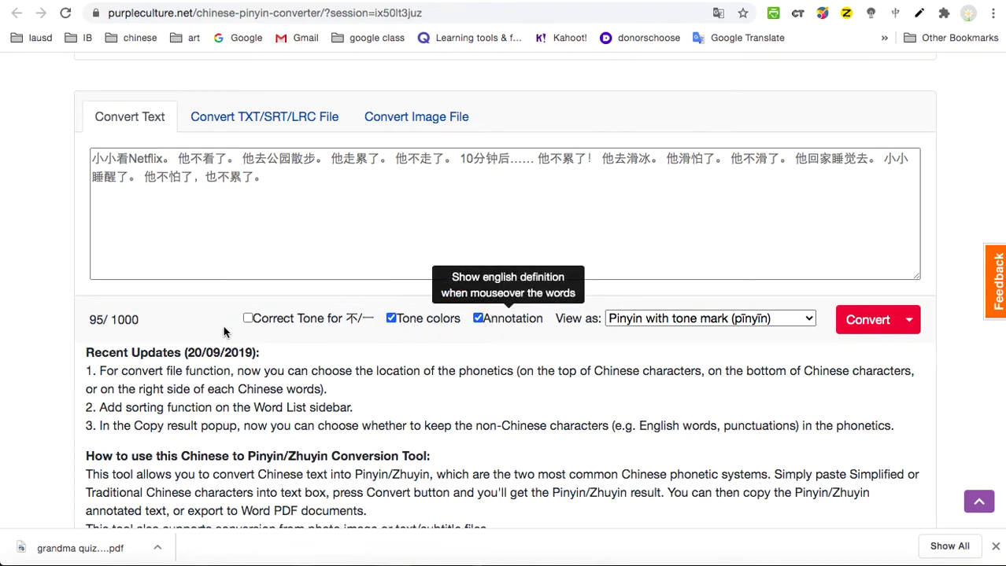
left_click(247, 319)
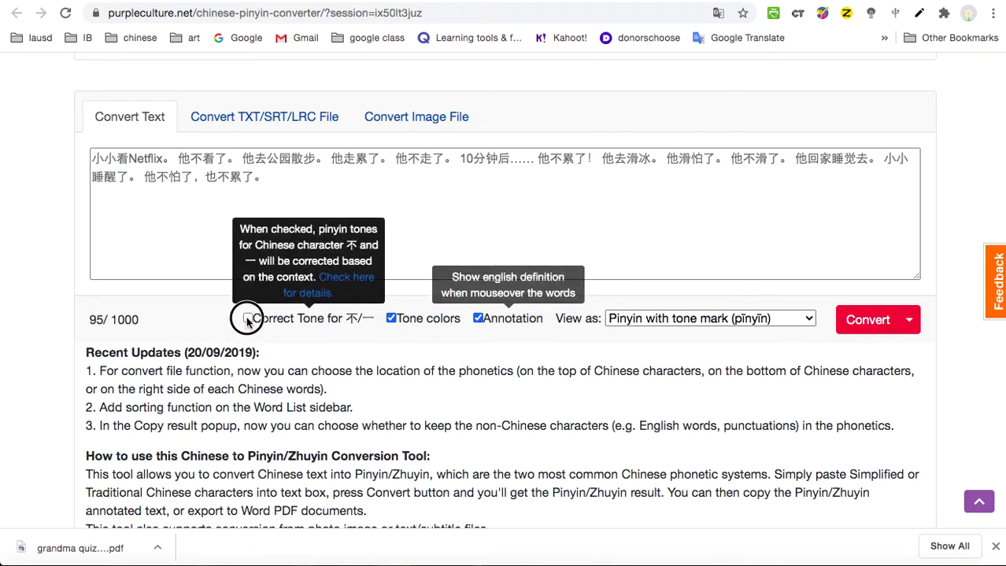
left_click(861, 322)
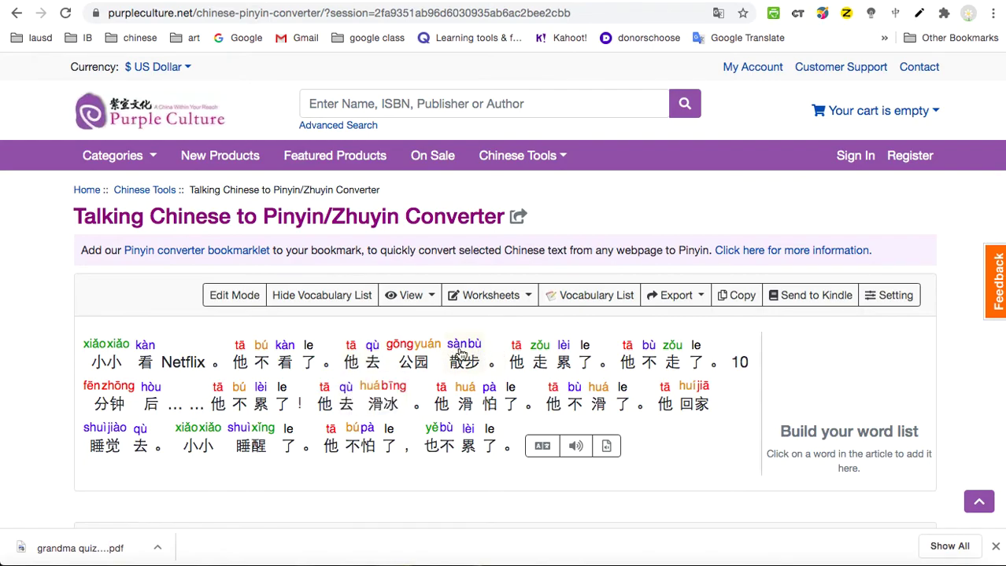
scroll(634, 368, "down", 5)
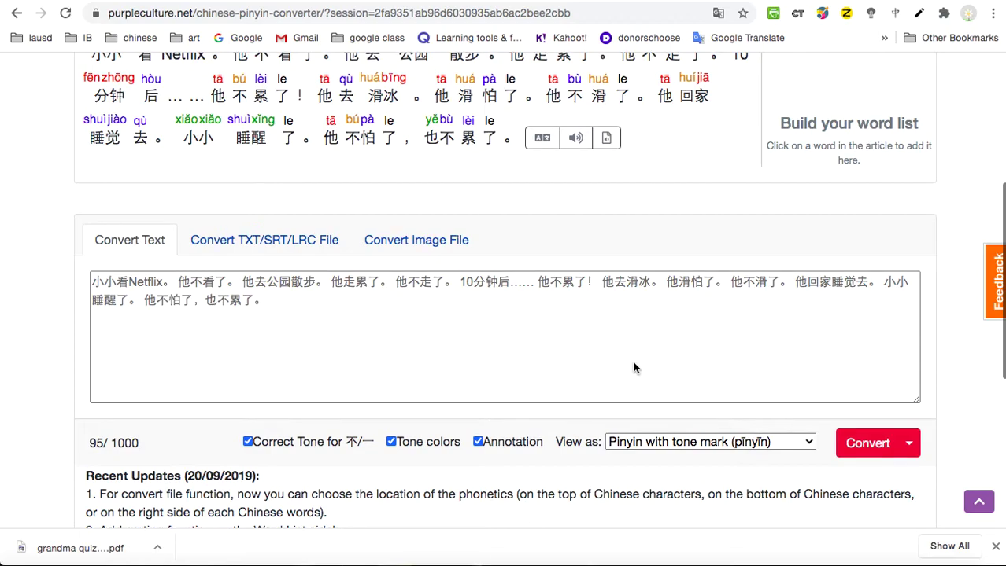
scroll(634, 369, "up", 3)
scroll(634, 368, "up", 2)
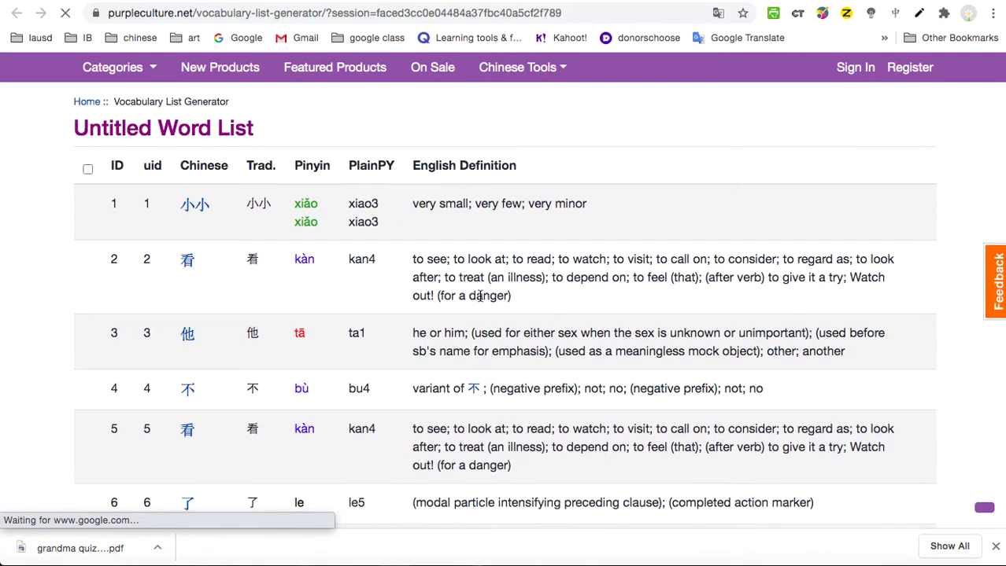
Step: Scroll through the Untitled Word List of the story's words with pinyin and English definitions
scroll(251, 399, "down", 15)
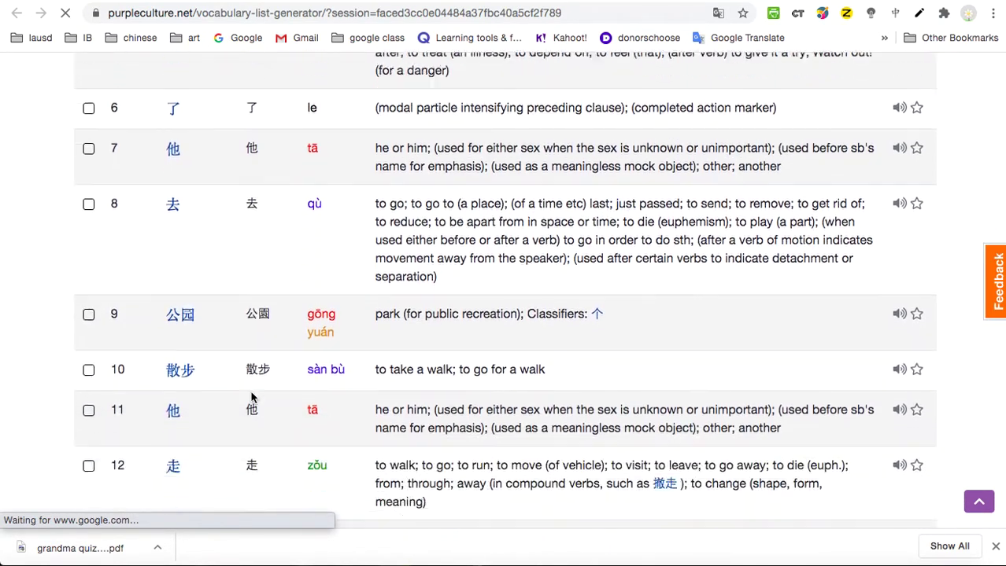
scroll(251, 393, "down", 3)
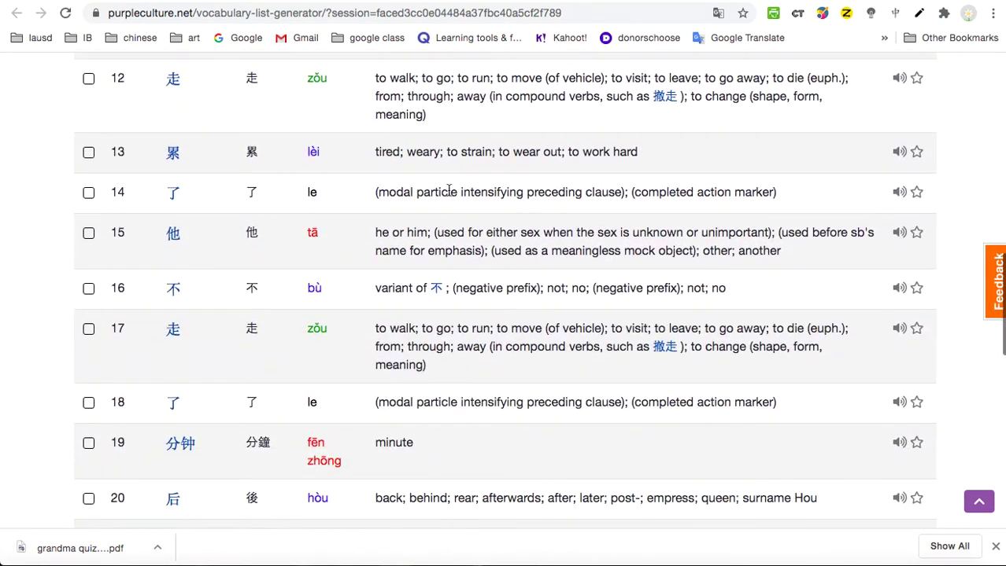
scroll(586, 347, "up", 3)
scroll(587, 347, "up", 10)
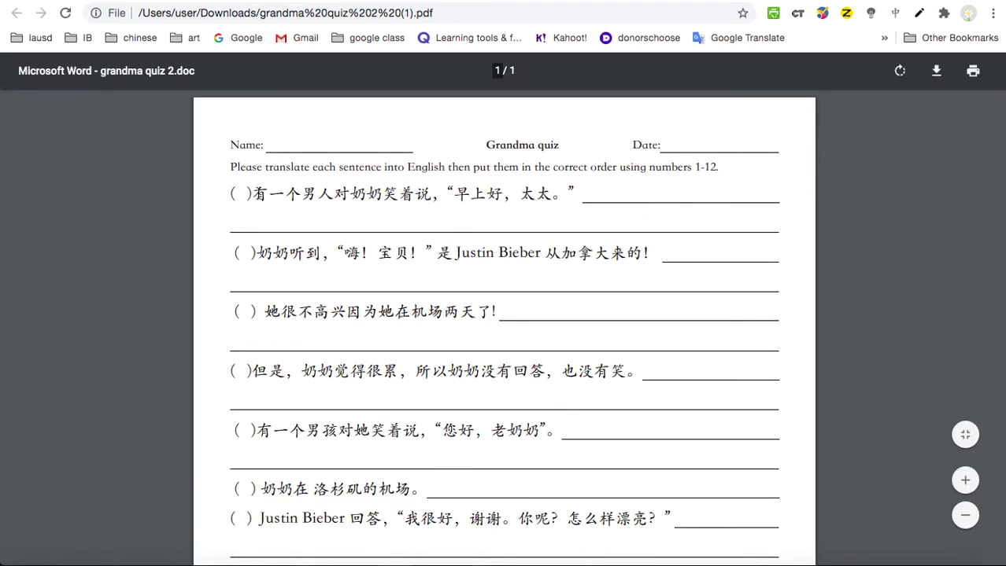
Step: Send the quiz's first sentence 有一个男人对奶奶笑着说，“早上好，太太 to Purple Culture's pinyin converter
left_click_drag(250, 193, 542, 187)
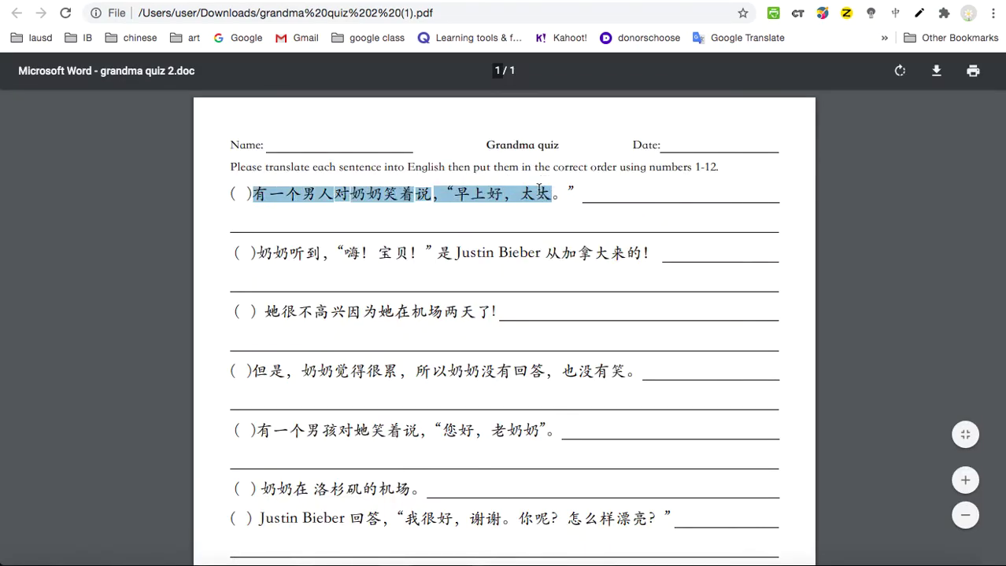
right_click(517, 192)
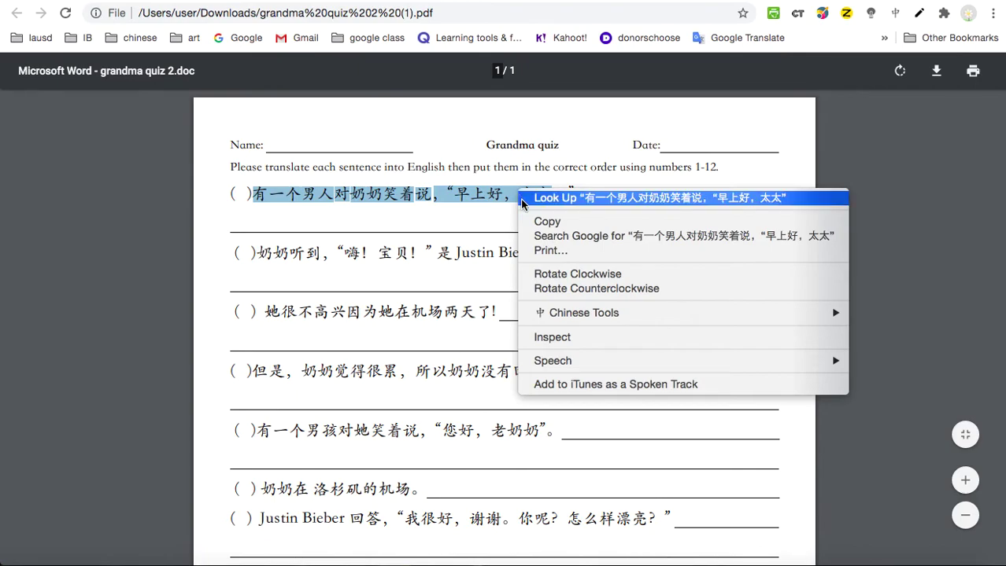
mouse_move(580, 313)
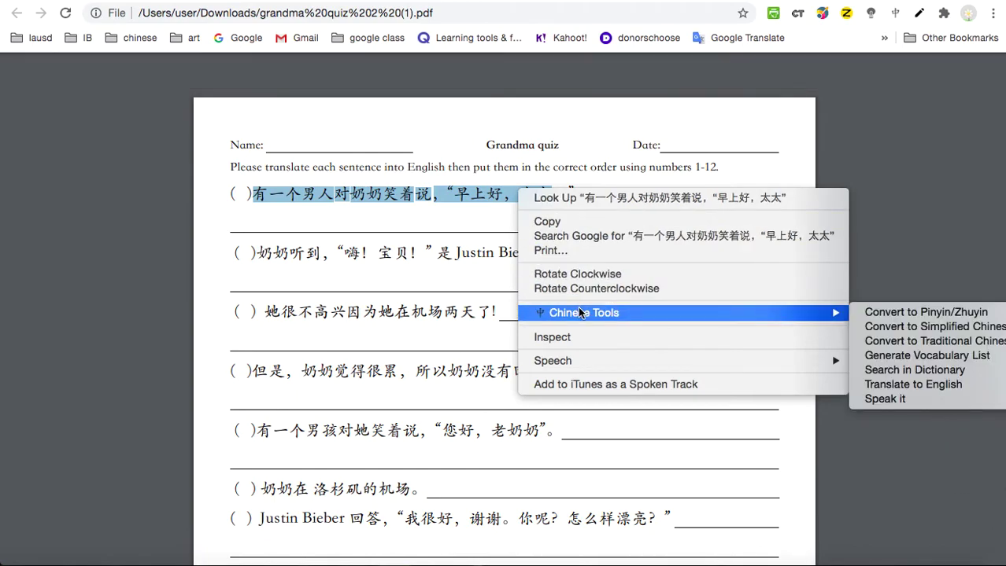
left_click(924, 313)
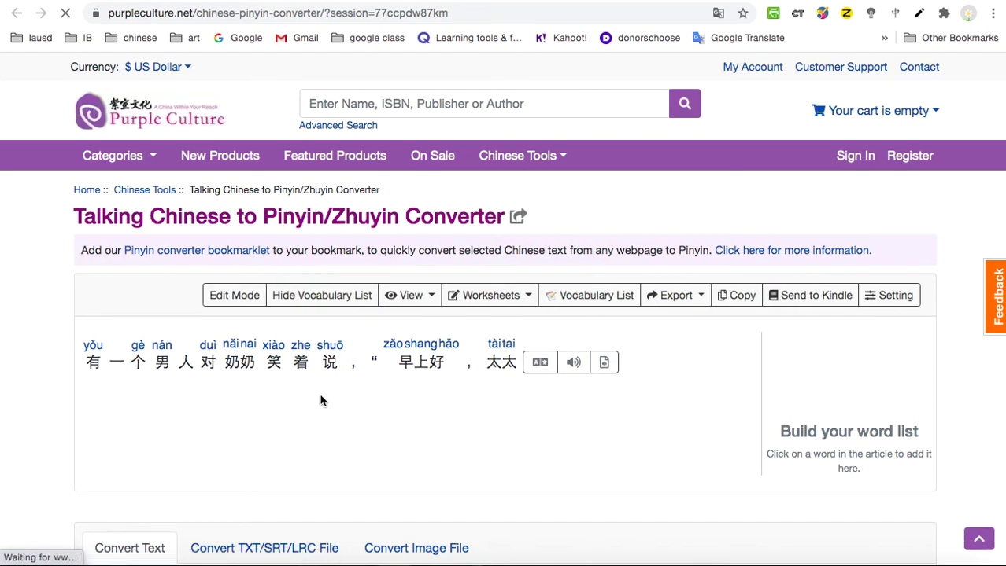
Step: Highlight 一 and 人 to see their definitions, and have the sentence read aloud
left_click(117, 366)
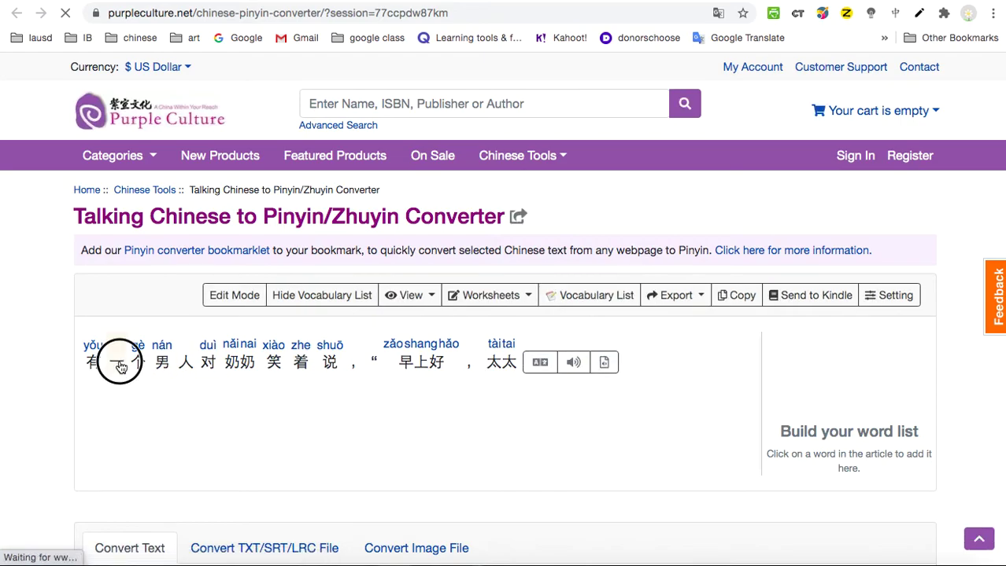
left_click(190, 370)
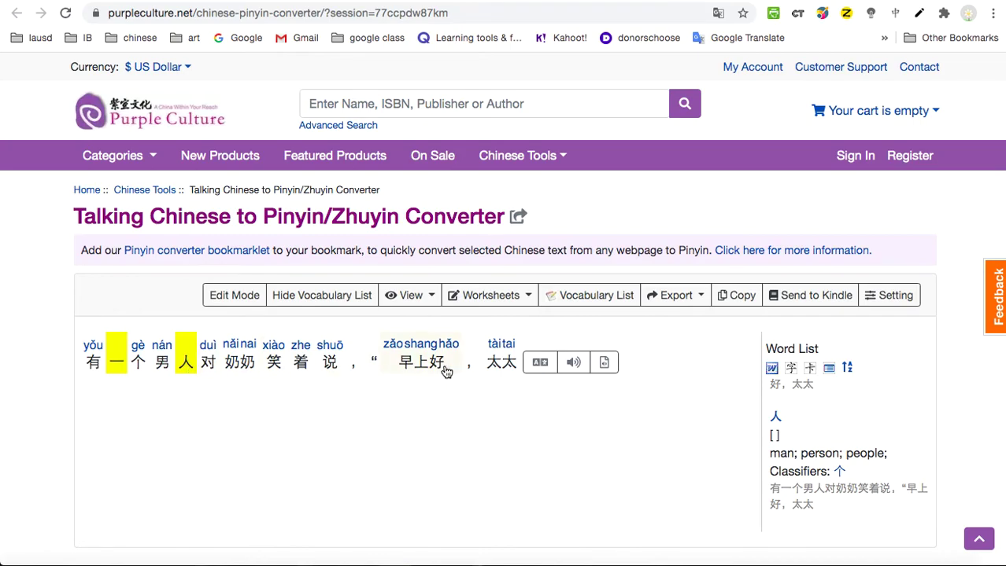
left_click(575, 372)
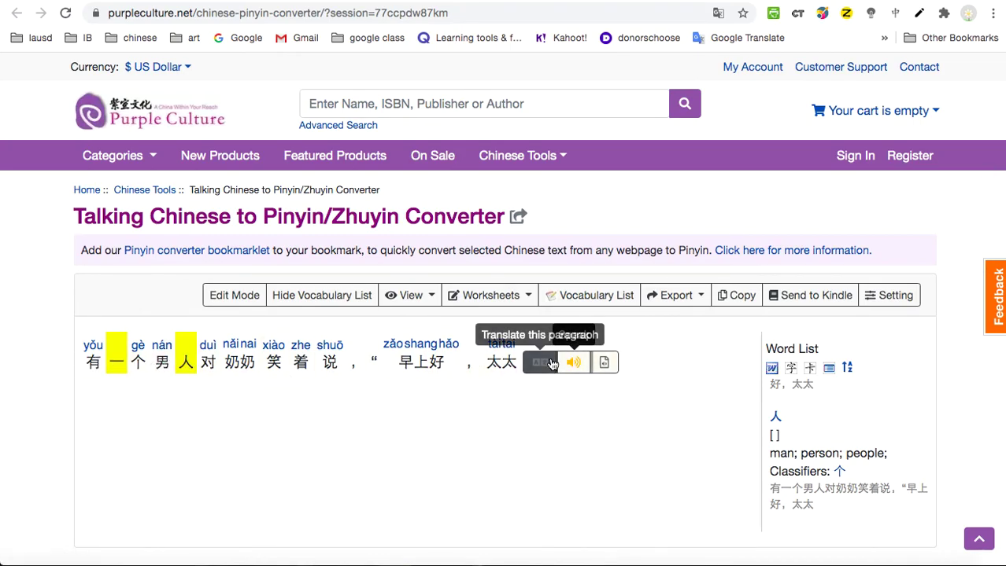
left_click(577, 363)
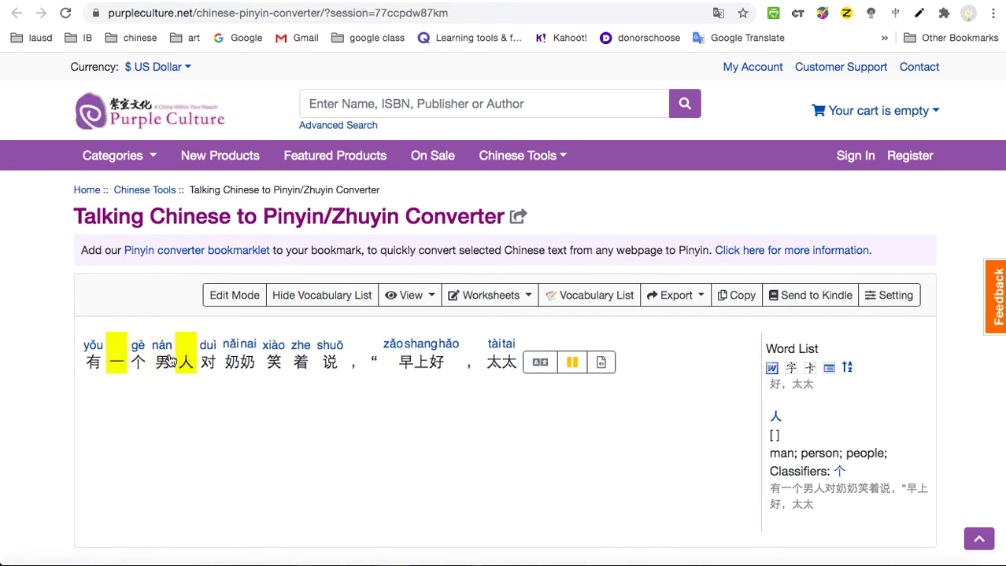
Step: Look up 有, clear the highlights on 一, 人 and 有, and replay the sentence
left_click(95, 366)
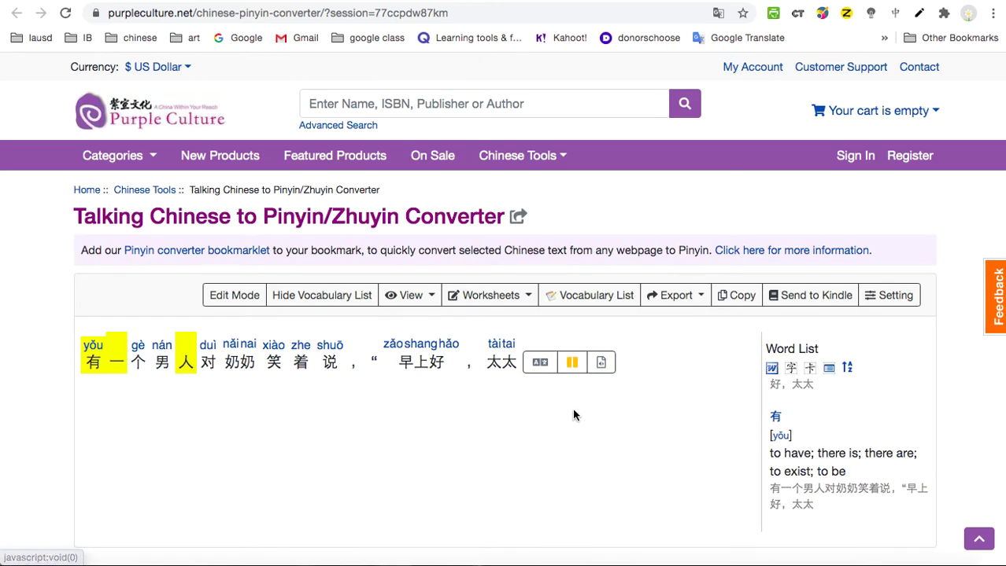
left_click(116, 363)
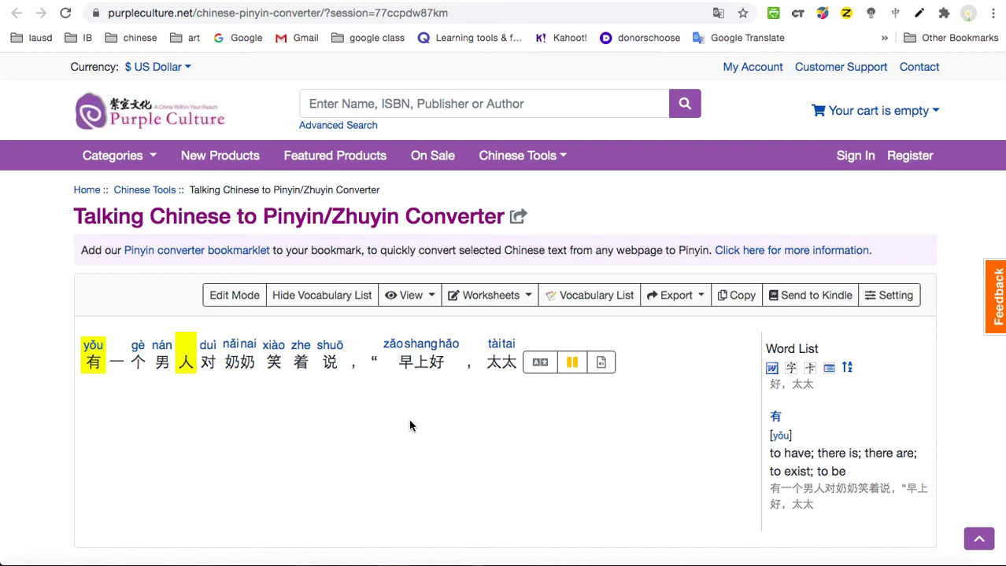
left_click(188, 368)
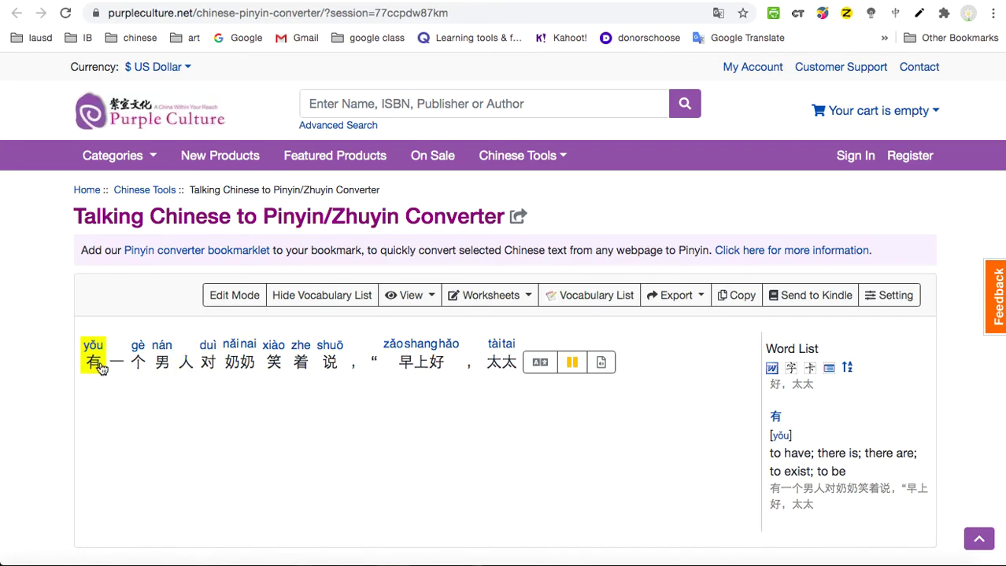
left_click(98, 367)
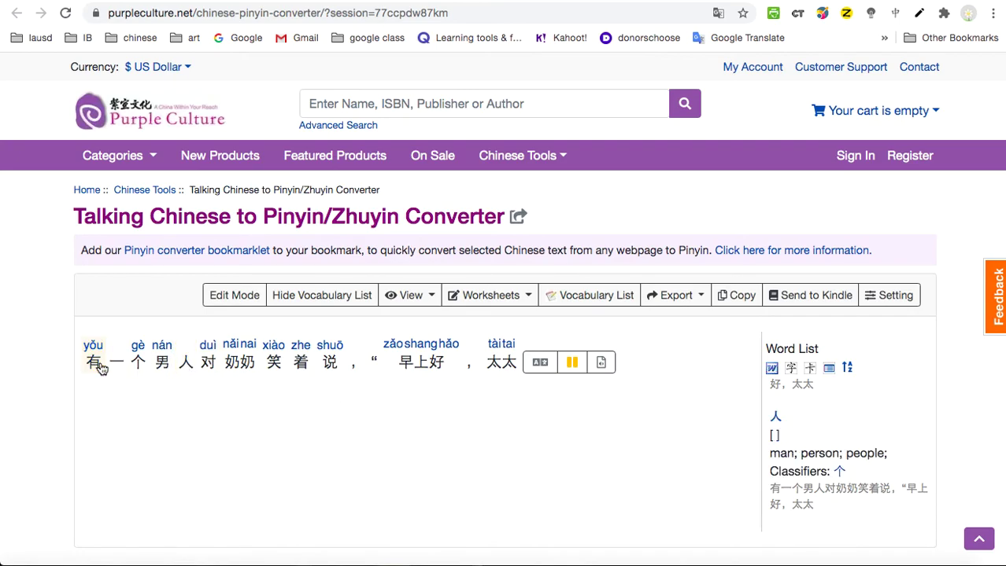
left_click(572, 362)
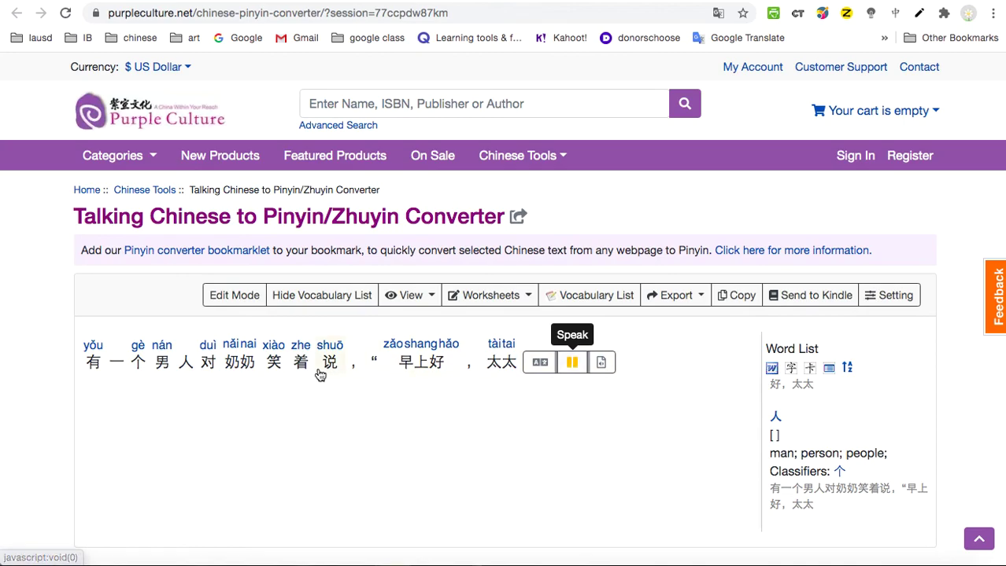
Step: Add 人 to the word list and open its full dictionary entry
left_click(187, 366)
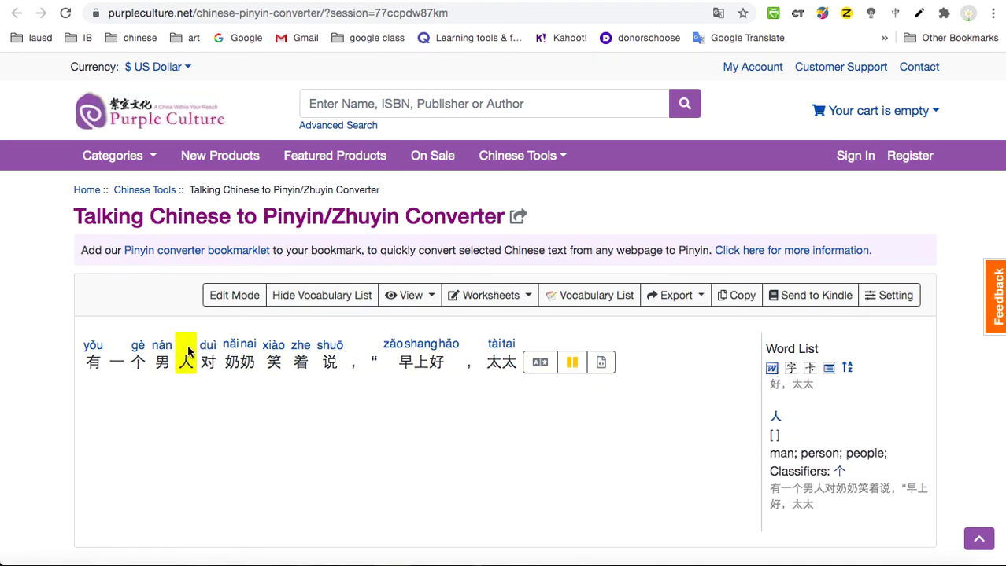
mouse_move(882, 475)
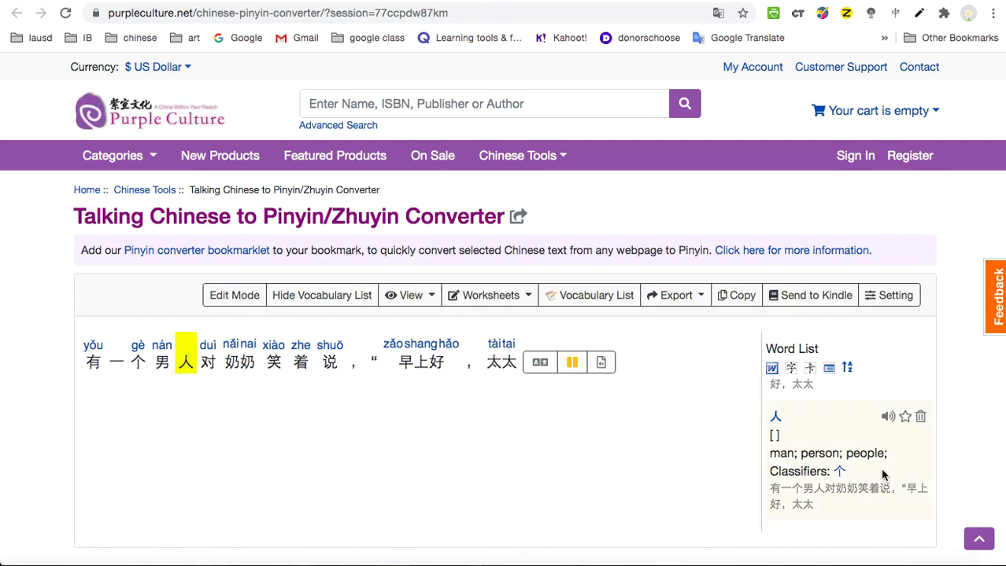
left_click(776, 419)
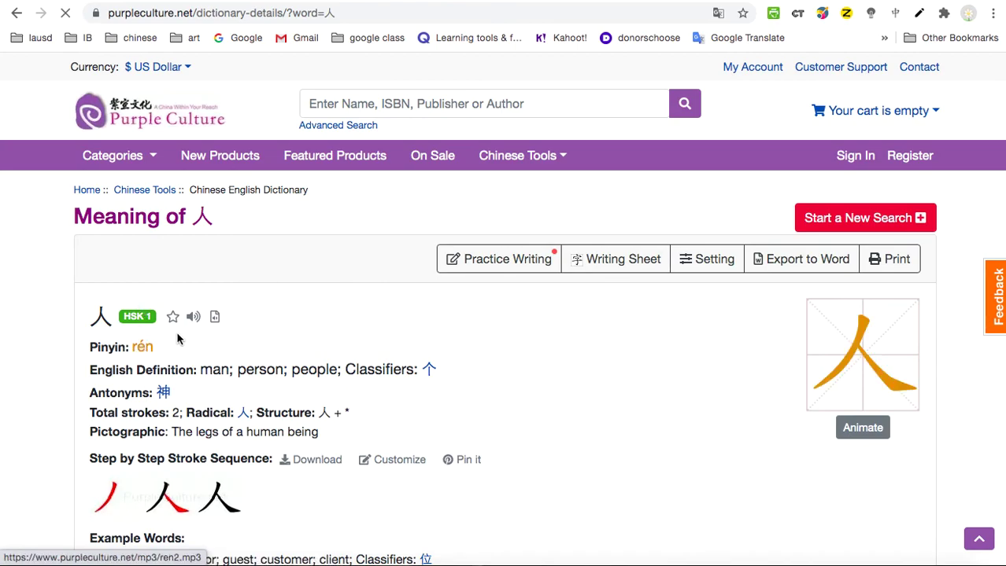
Step: Play the pronunciation of 人, then go back to the pinyin converter page
left_click(193, 317)
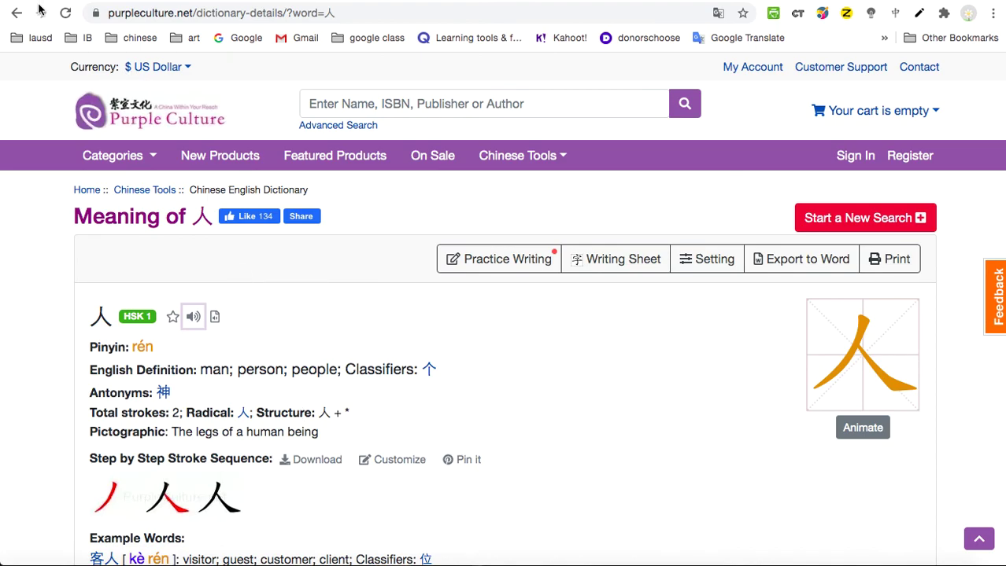
left_click(16, 13)
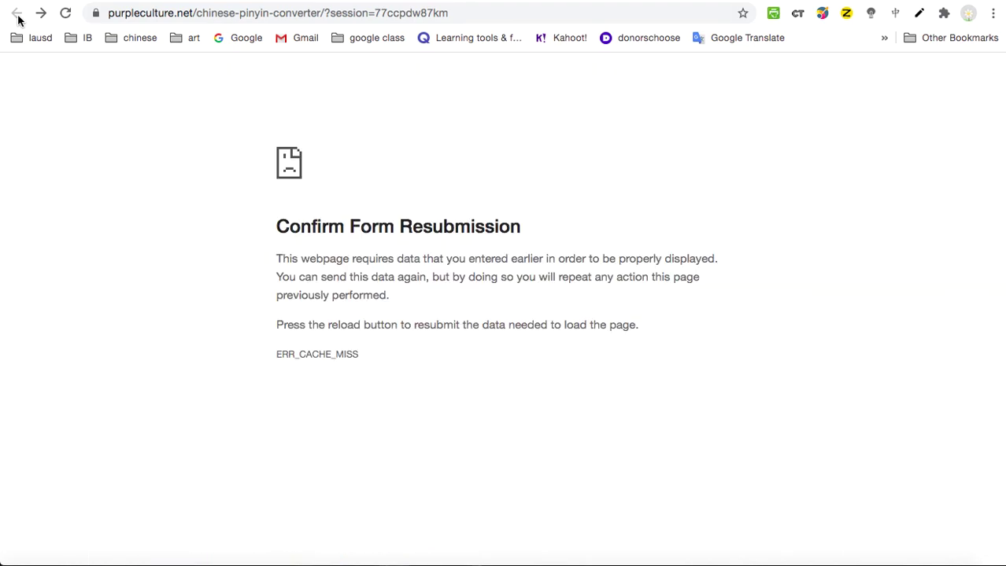